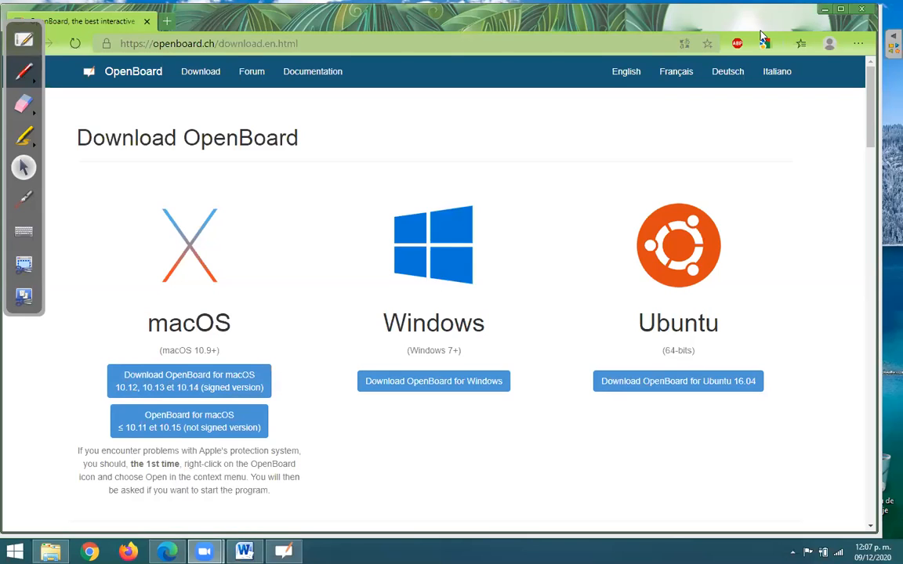
- Switch from desktop mode to the whiteboard and draw a series of short and long freehand blue strokes on the grid page
left_click(27, 41)
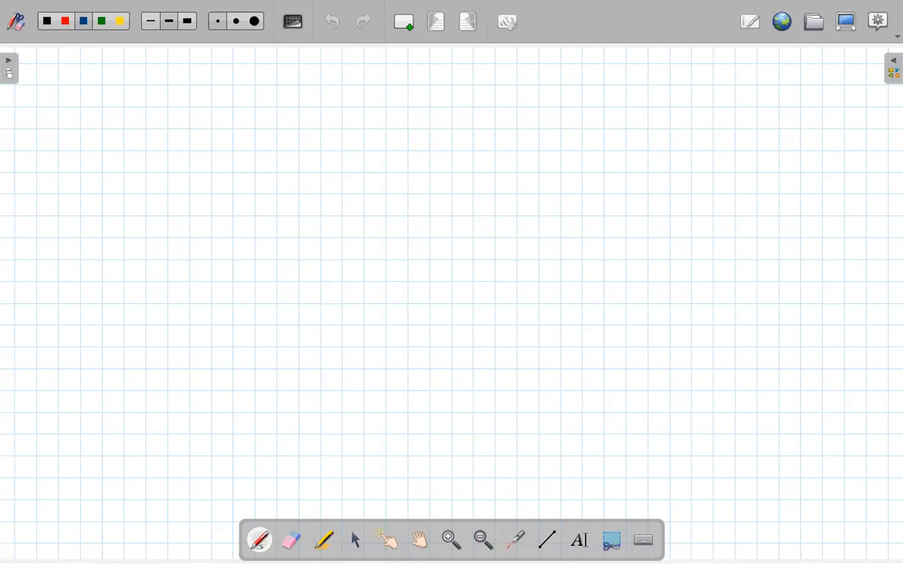
left_click_drag(331, 175, 342, 191)
left_click_drag(383, 202, 390, 239)
left_click_drag(251, 113, 262, 114)
left_click_drag(422, 240, 415, 256)
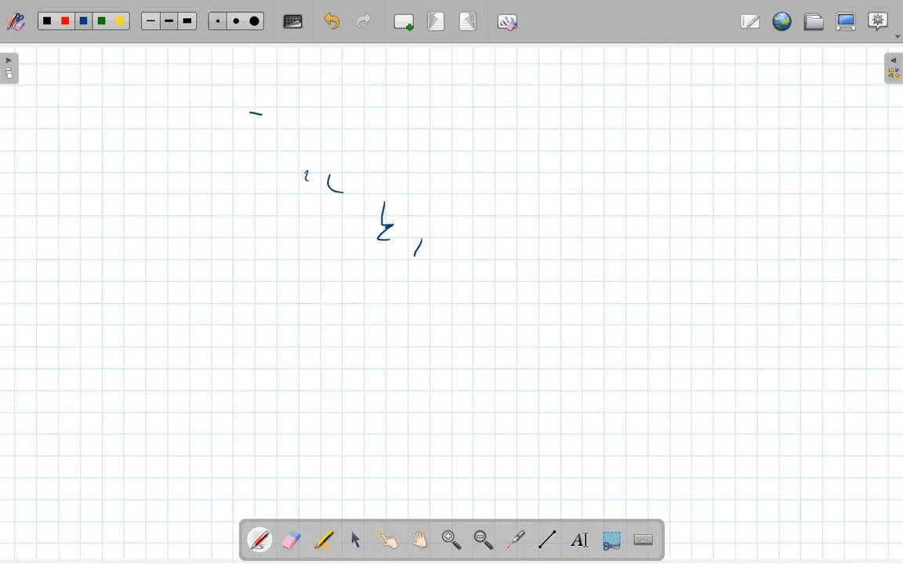
left_click_drag(262, 115, 462, 176)
left_click_drag(201, 146, 339, 237)
mouse_move(321, 188)
left_mouse_down()
mouse_move(239, 242)
mouse_move(359, 210)
left_mouse_up()
left_click_drag(420, 182, 556, 123)
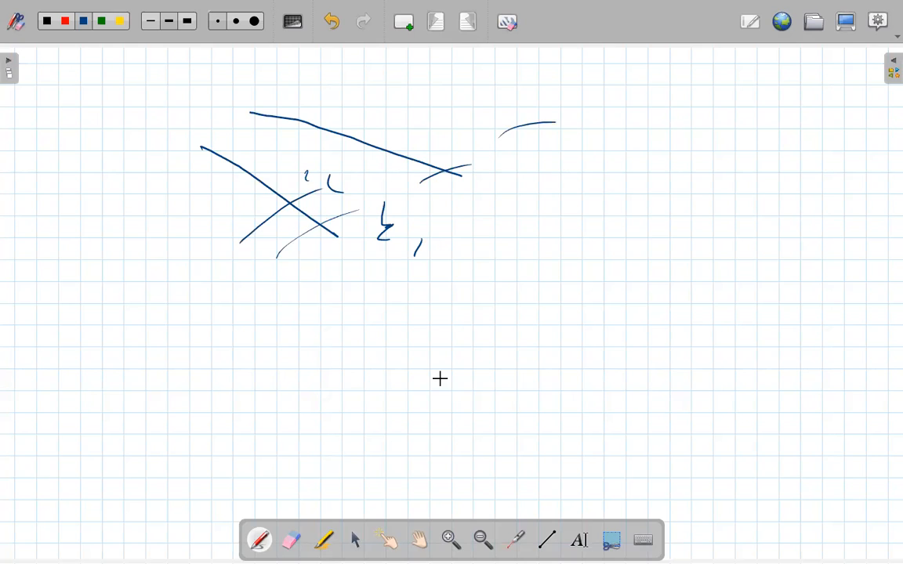
left_click_drag(492, 233, 584, 200)
- Handwrite "Hola" in blue above the freehand strokes, near the page's upper left corner
left_click_drag(95, 62, 95, 84)
left_click_drag(95, 74, 107, 71)
left_click_drag(107, 59, 108, 83)
mouse_move(118, 76)
left_mouse_down()
mouse_move(122, 87)
mouse_move(119, 76)
left_mouse_up()
left_click_drag(130, 59, 130, 89)
left_click_drag(141, 74, 150, 87)
left_click(180, 92)
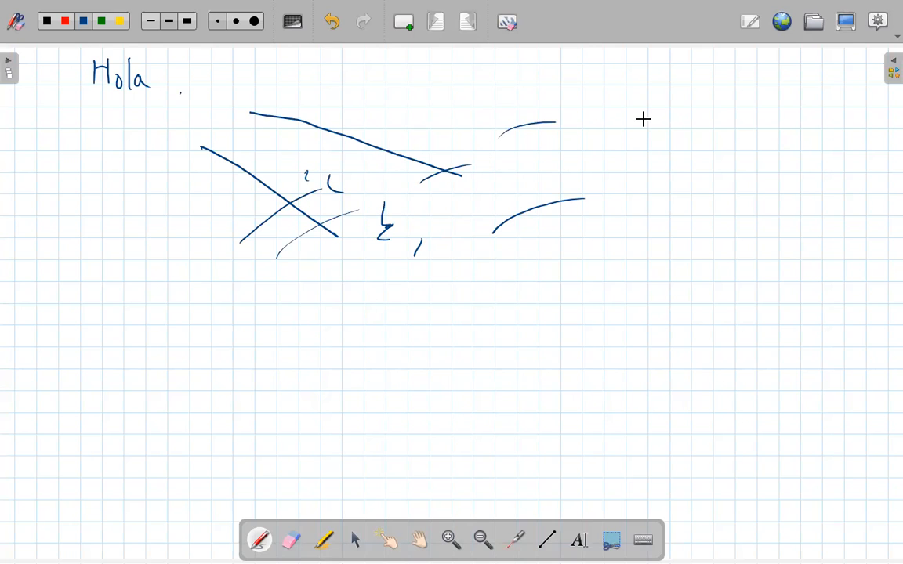
- Try the laser pointer and switch to the smallest eraser
left_click(512, 539)
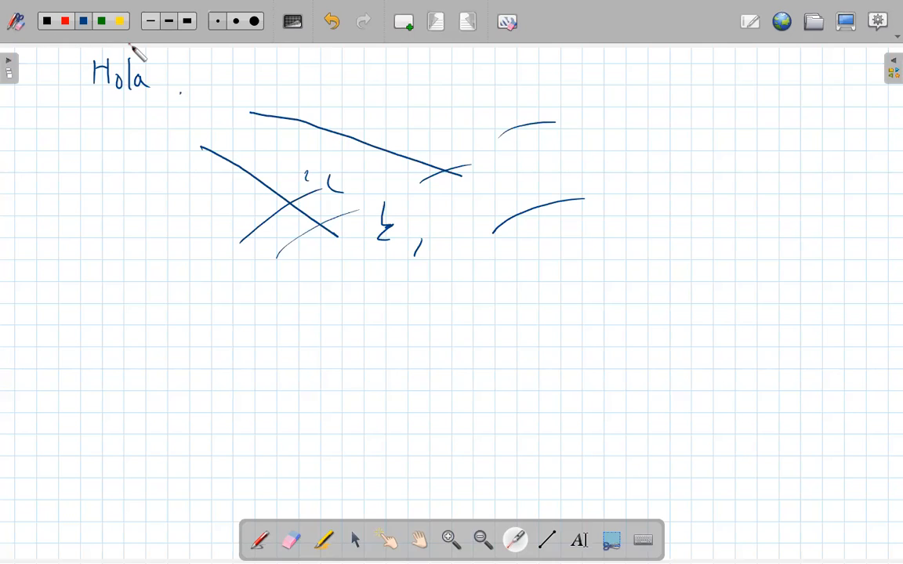
left_click(224, 27)
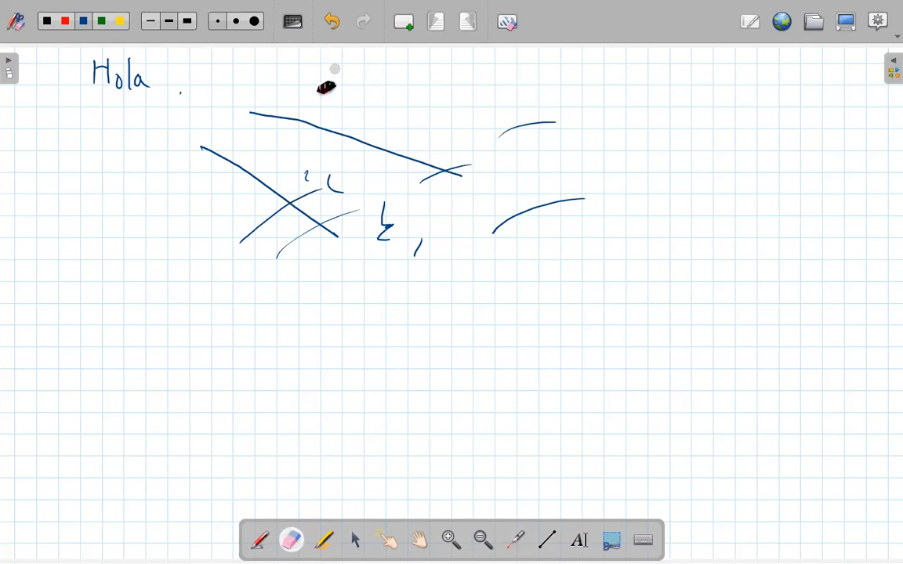
- Try the dark grid and light lined page backgrounds, and return to the light grid background
left_click(294, 23)
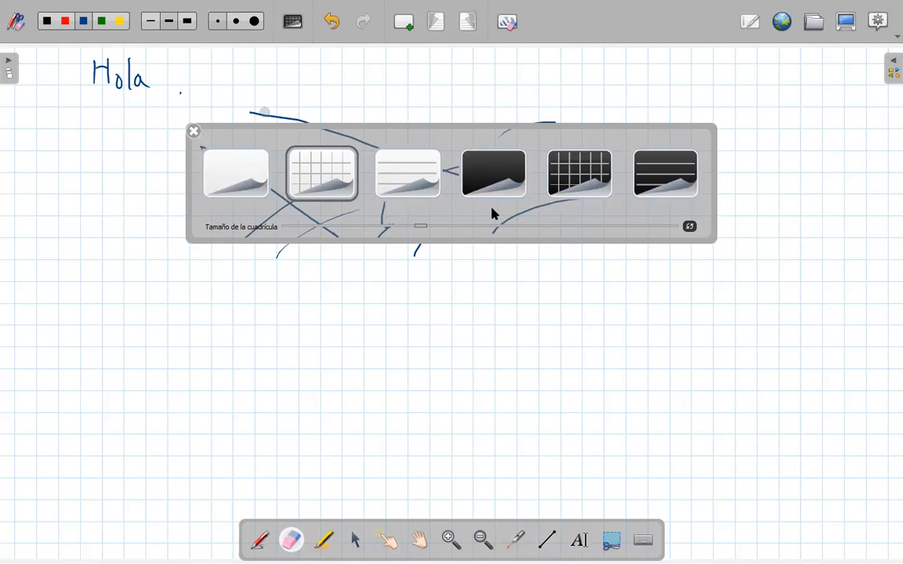
left_click(603, 169)
left_click(429, 192)
left_click(290, 188)
left_click(194, 132)
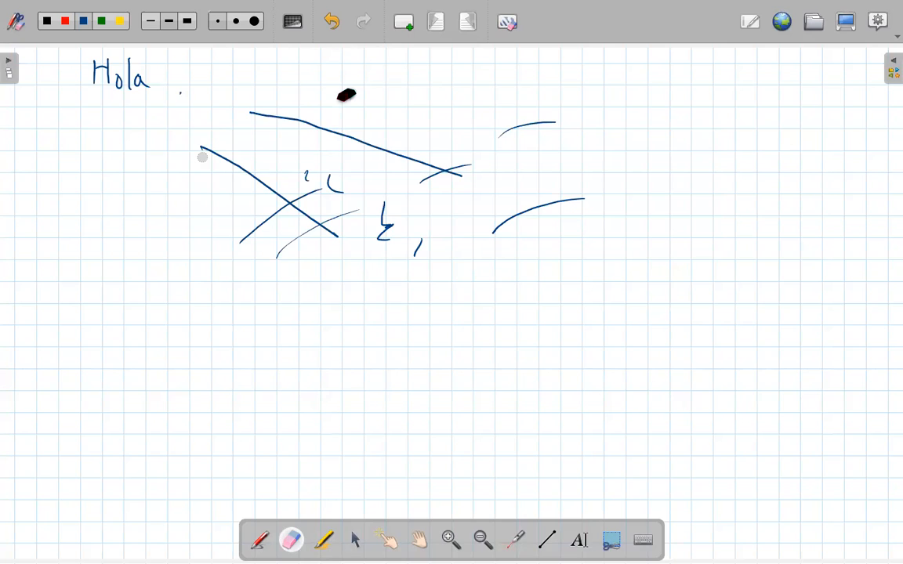
- Undo the latest pen strokes including the handwritten "Hola", and redo them up to the letter H
left_click(334, 23)
left_click(335, 27)
left_click(367, 28)
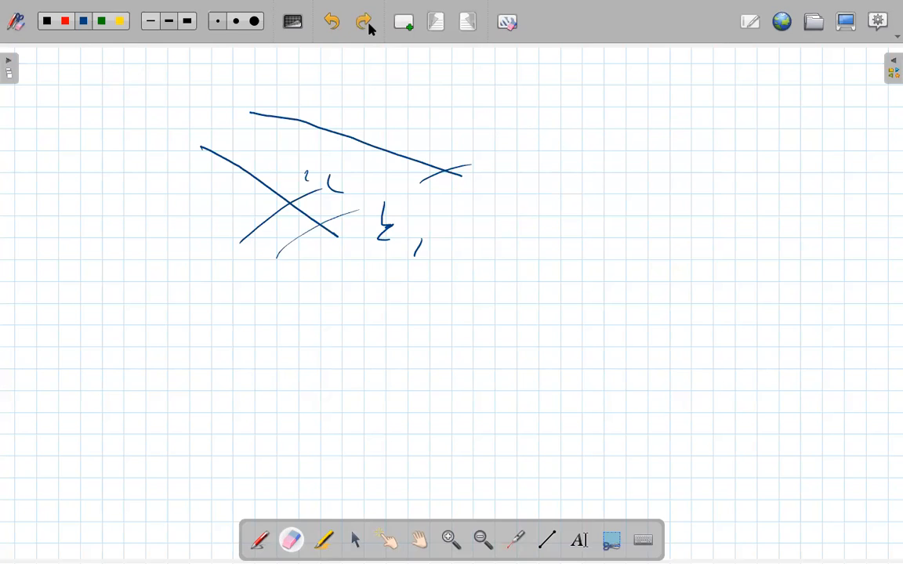
left_click(367, 26)
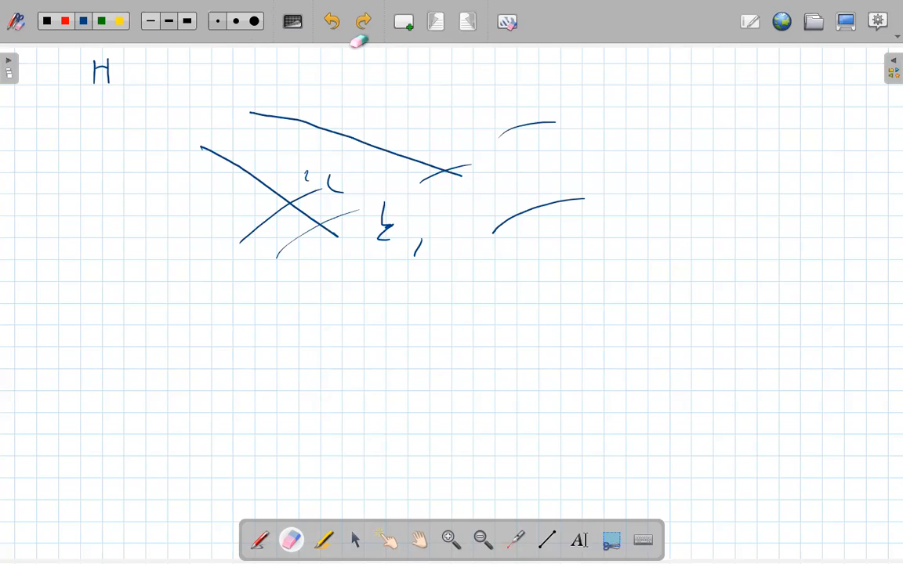
- Add a new blank grid page and move the floating tool palette up toward the middle of the board
left_click(403, 21)
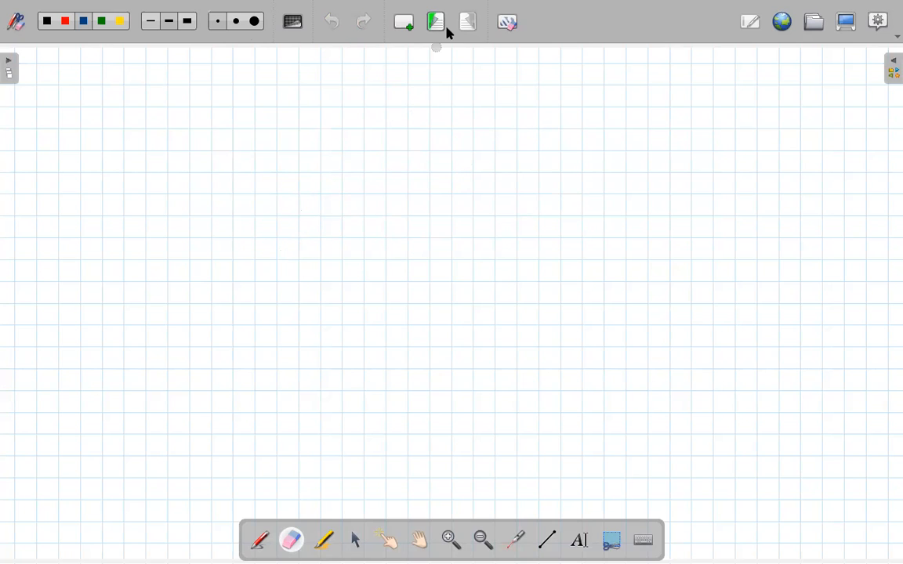
left_click_drag(413, 79, 402, 93)
mouse_move(346, 521)
left_mouse_down()
mouse_move(298, 255)
mouse_move(313, 277)
mouse_move(308, 316)
mouse_move(325, 328)
left_mouse_up()
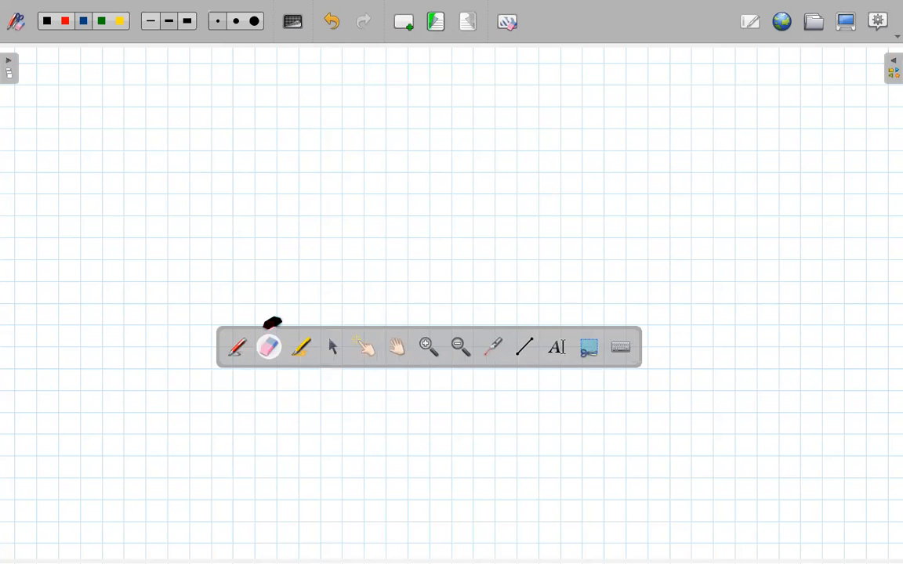
- Draw two roughly horizontal, parallel red highlighter strokes on the new page and move them apart
left_click(238, 359)
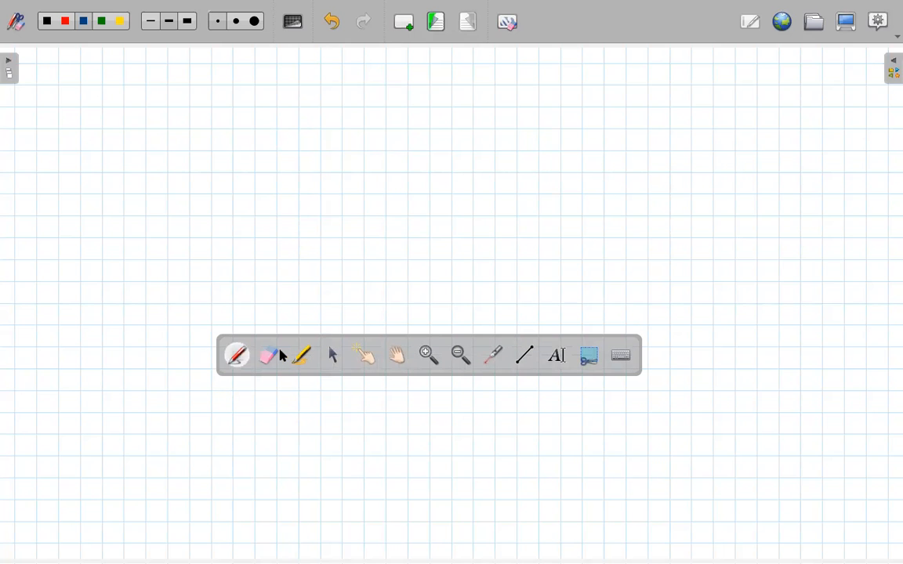
left_click(300, 358)
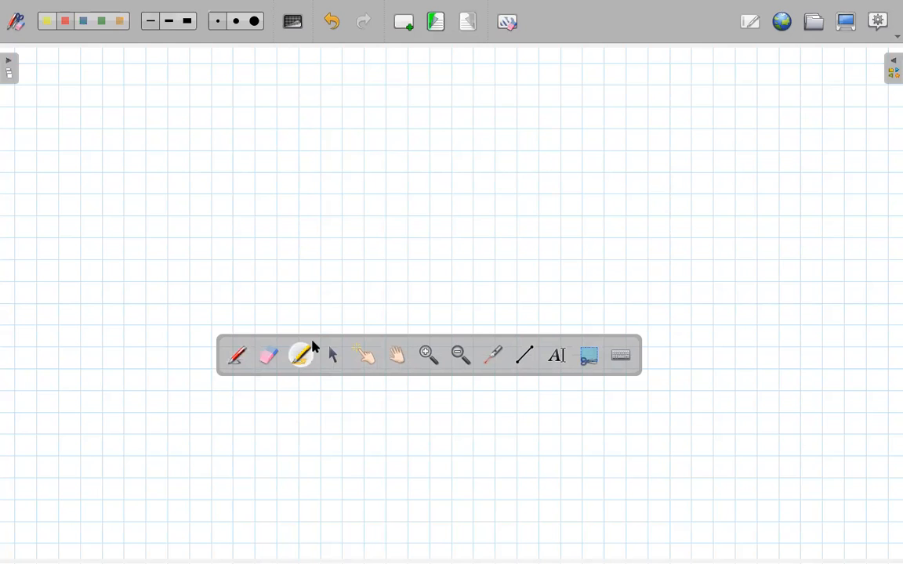
left_click(192, 226)
left_click_drag(192, 225, 472, 222)
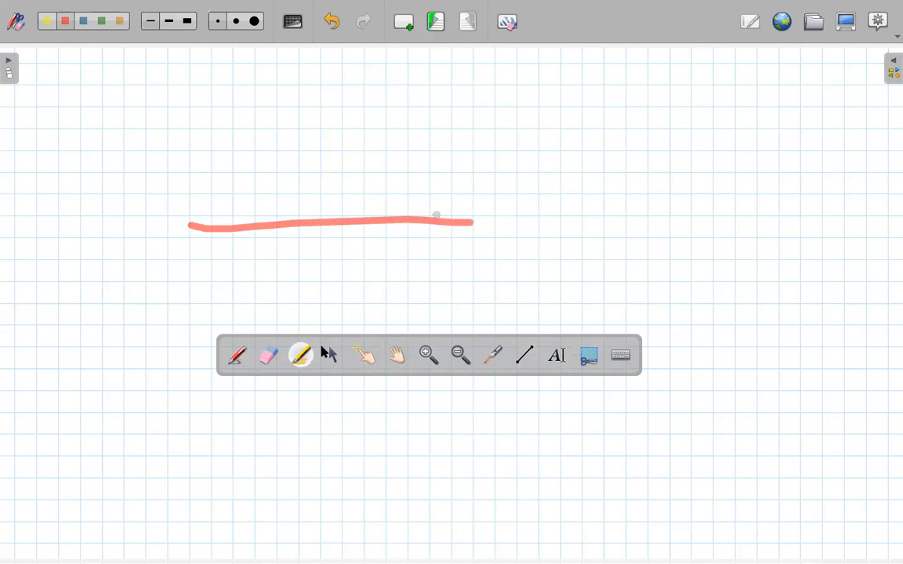
left_click_drag(179, 210, 452, 211)
left_click(333, 357)
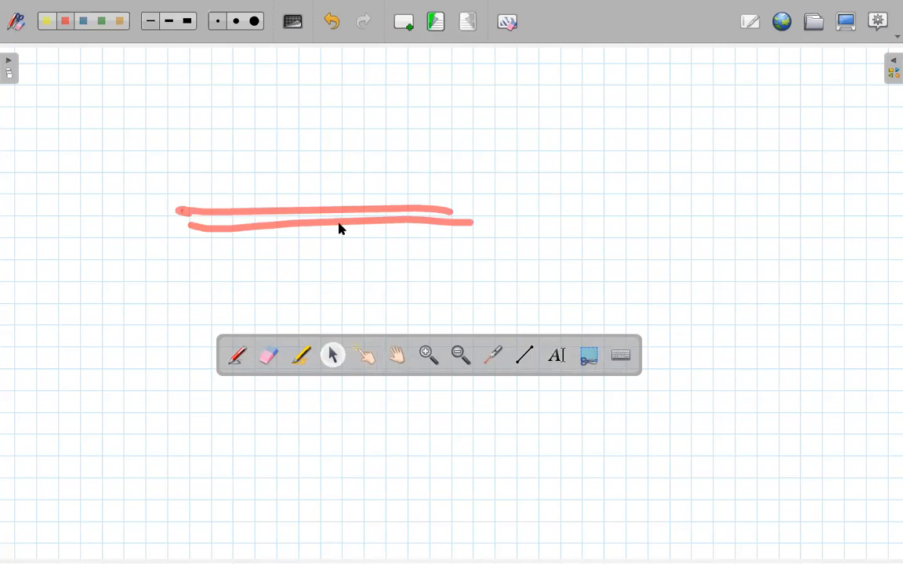
left_click_drag(335, 225, 416, 134)
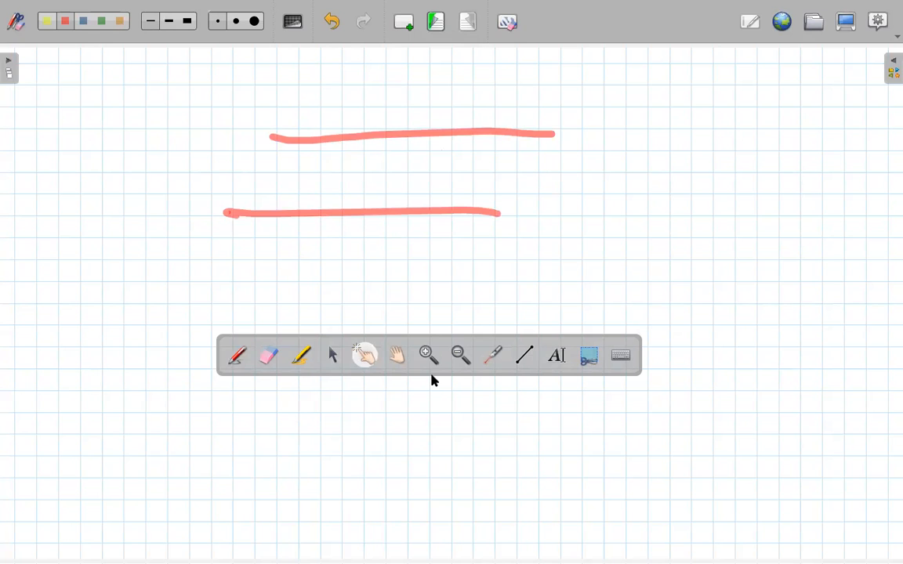
- Magnify the lower highlighter stroke, return to a wider view and point at the strokes with the laser pointer
left_click(428, 350)
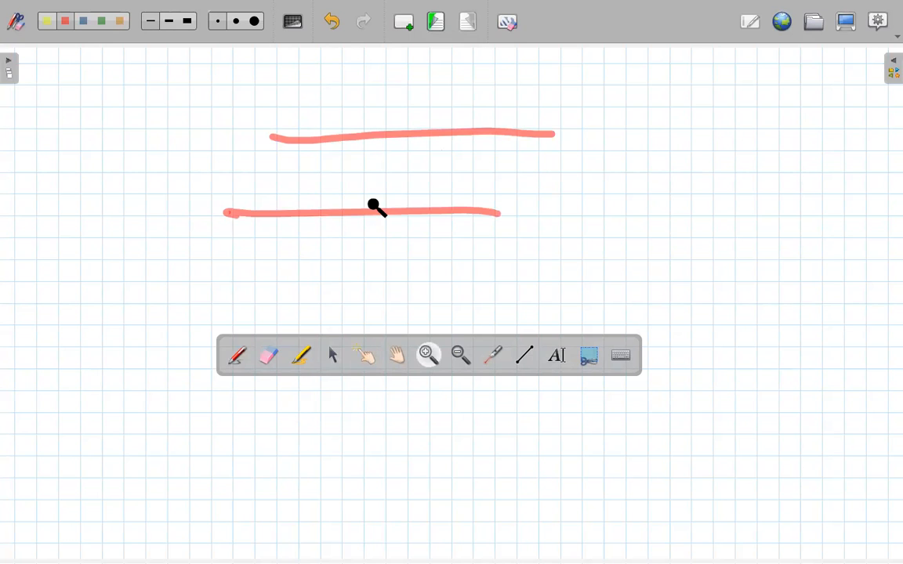
left_click(379, 224)
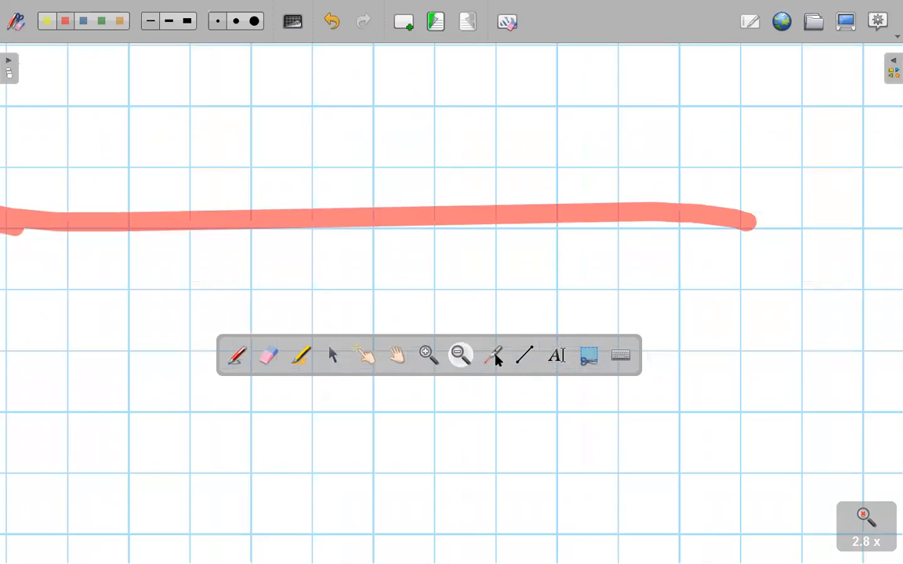
left_click(486, 298)
left_click(492, 355)
mouse_move(312, 196)
left_mouse_down()
mouse_move(348, 218)
mouse_move(492, 209)
mouse_move(307, 139)
mouse_move(270, 197)
left_mouse_up()
- Draw a long straight blue line just below the lower highlighter stroke
left_click(524, 357)
left_click_drag(134, 240, 546, 250)
- Add a text box reading "hola" in the lower part of the page, below the blue line
left_click(556, 355)
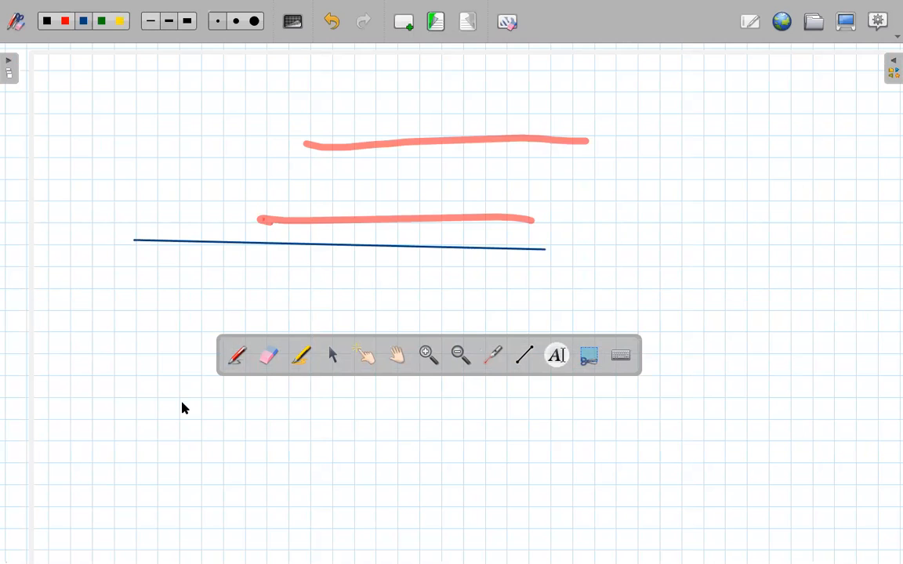
left_click(190, 459)
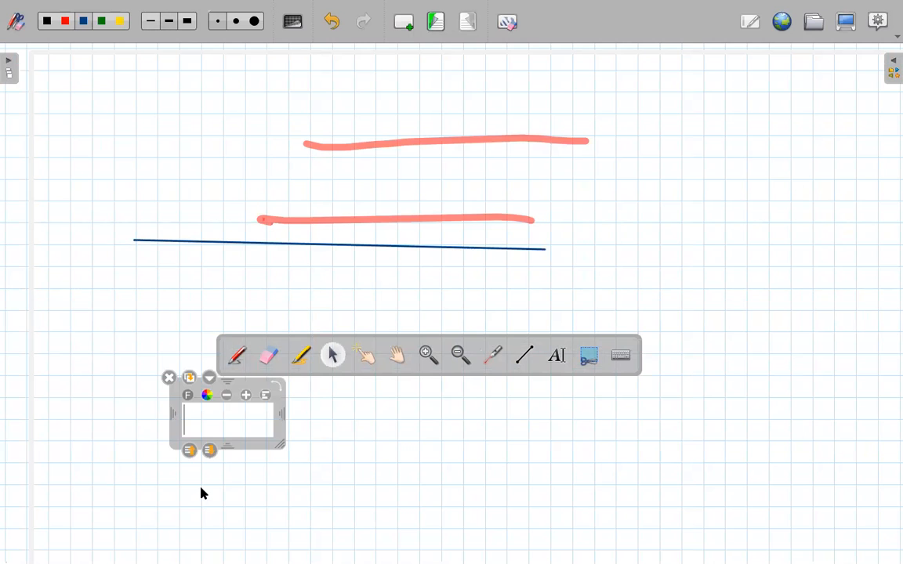
type("hoala")
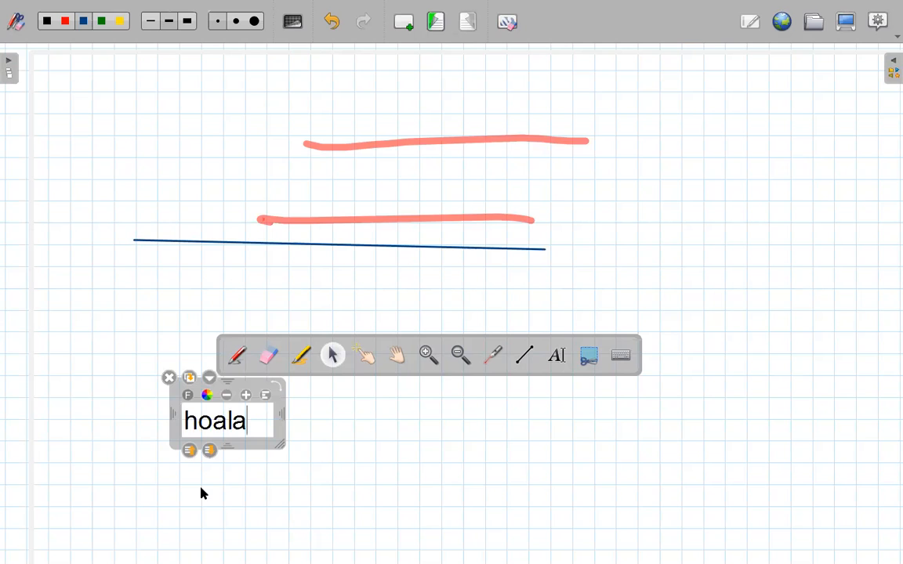
key("BackSpace")
key("BackSpace")
key("BackSpace")
type("la")
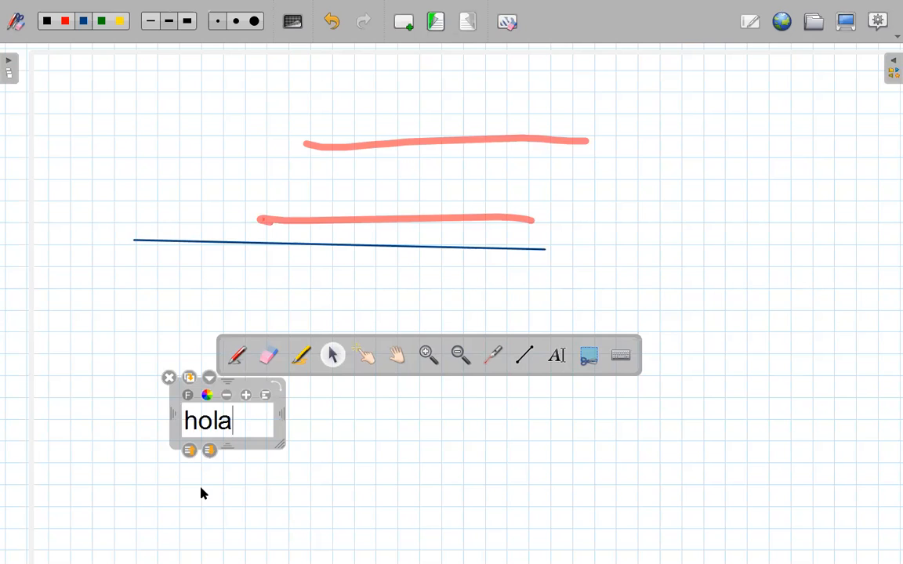
key("Return")
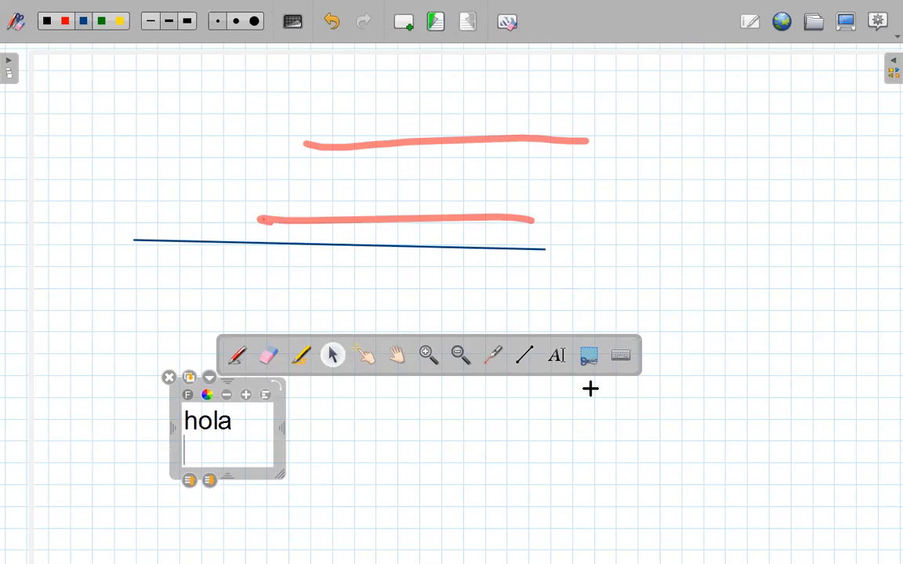
- Try to capture the rectangular region around the upper highlighter stroke
mouse_move(262, 126)
left_mouse_down()
mouse_move(582, 177)
mouse_move(639, 174)
left_mouse_up()
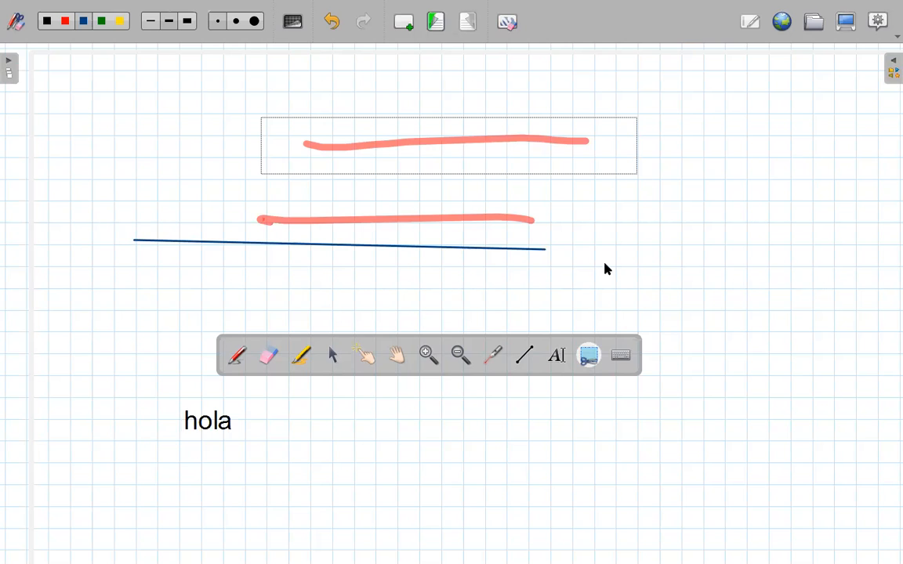
left_click(427, 304)
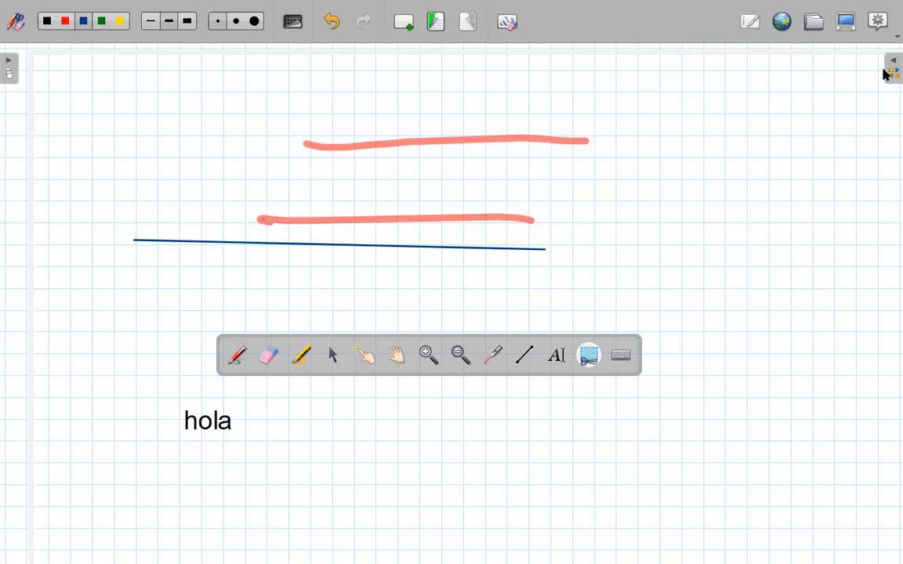
- Place the first image from the library's LeyNewton picture folder over the strokes near the page's upper left, and enlarge it
left_click_drag(886, 75, 690, 84)
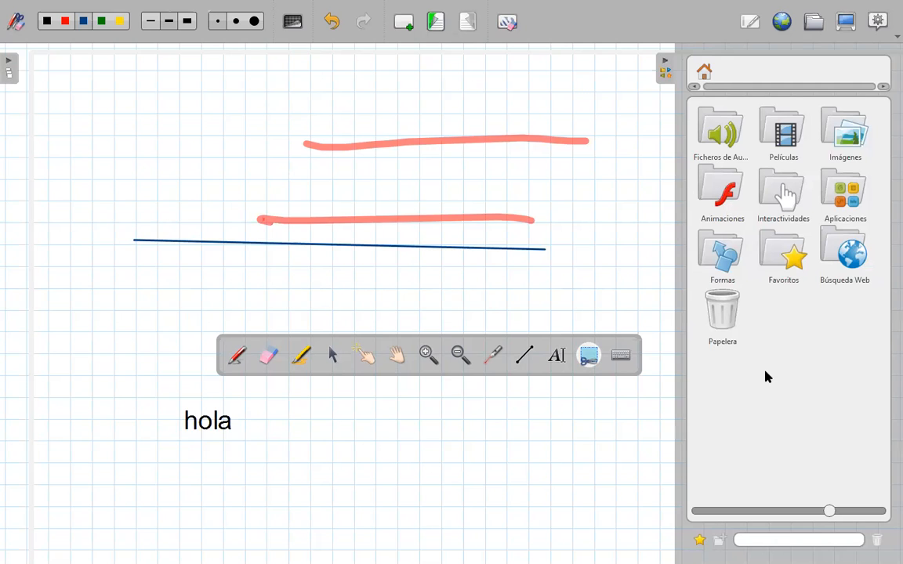
double_click(845, 135)
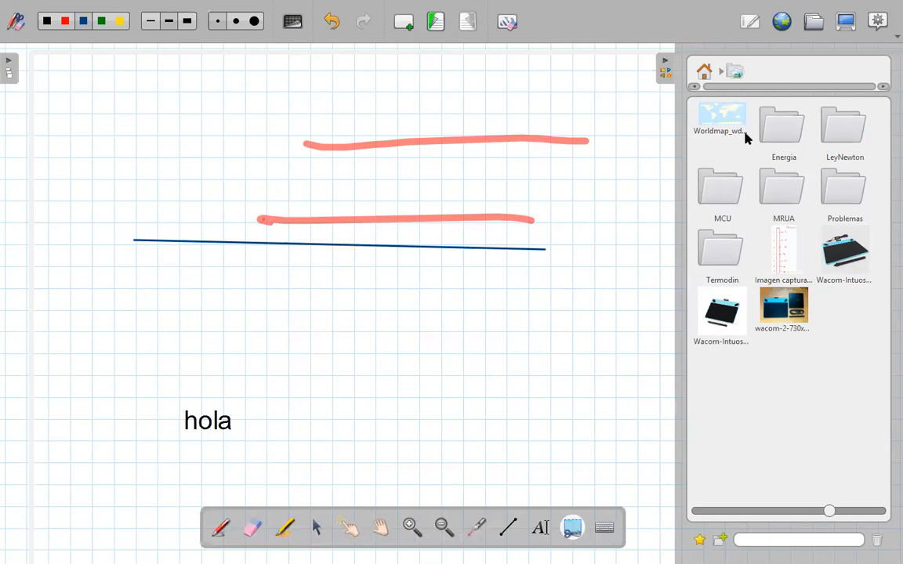
double_click(843, 128)
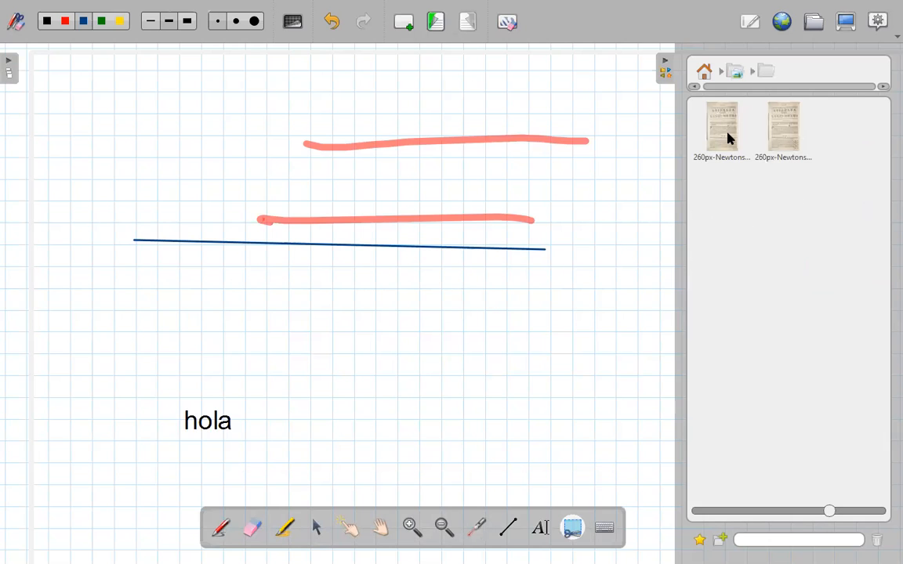
left_click_drag(725, 136, 231, 167)
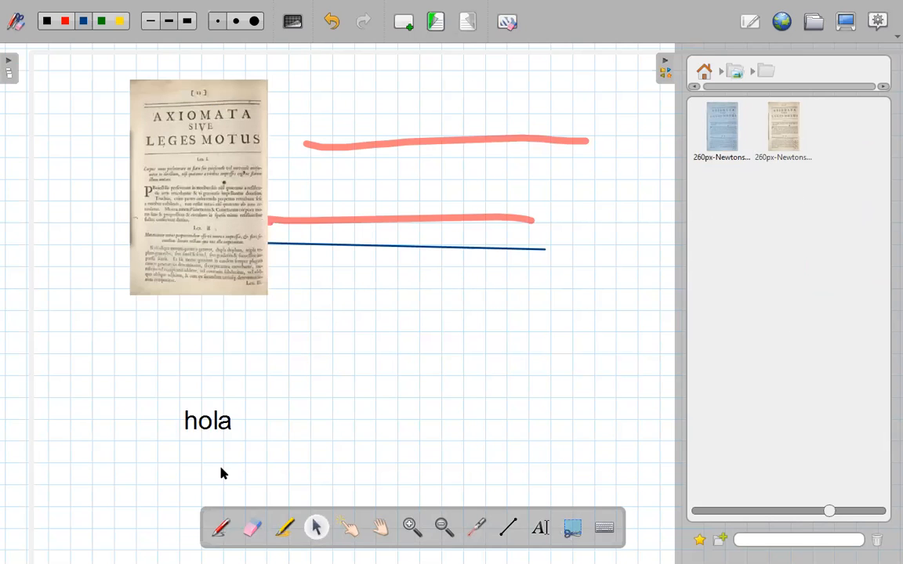
left_click(248, 275)
left_click_drag(277, 302, 377, 458)
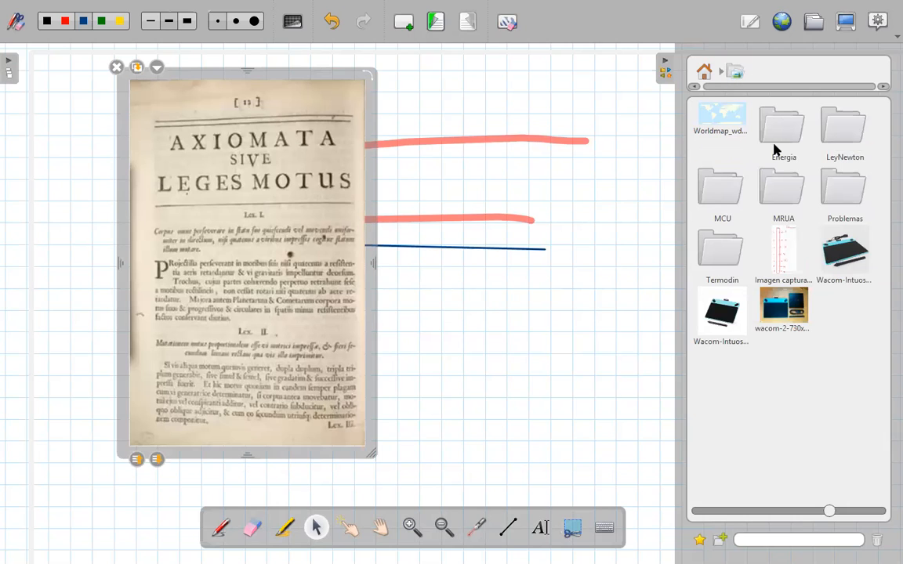
- Browse the library's MCU picture folder and the Películas folder, and return to the library's top level
double_click(724, 196)
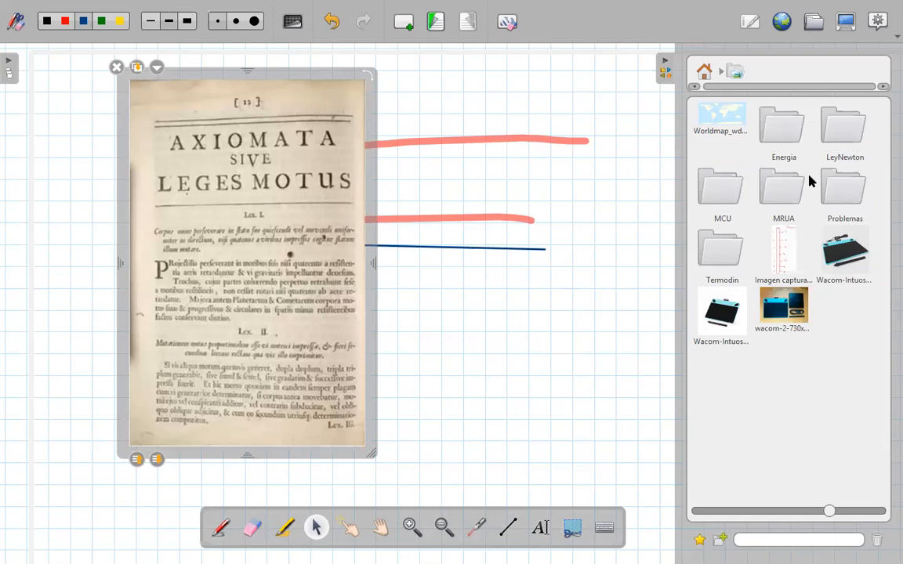
left_click(706, 74)
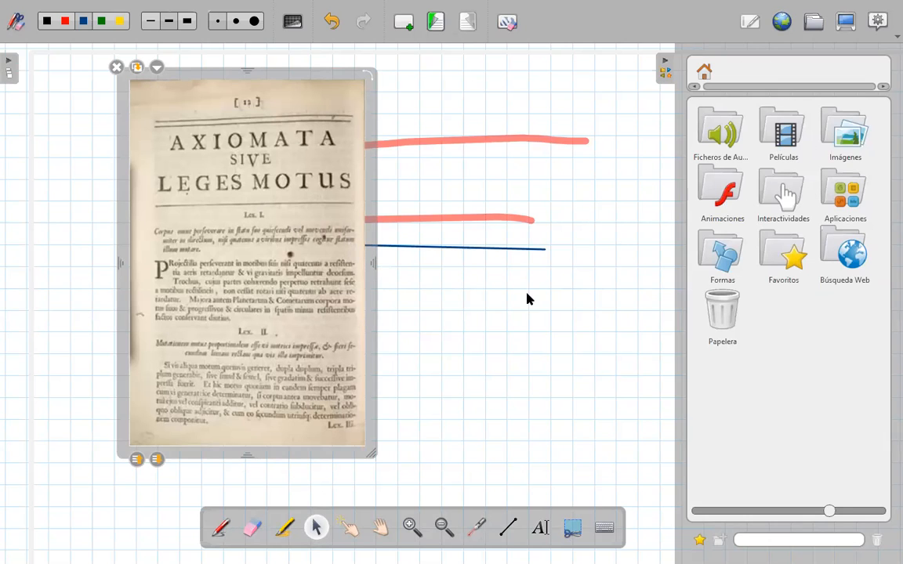
double_click(774, 135)
double_click(726, 137)
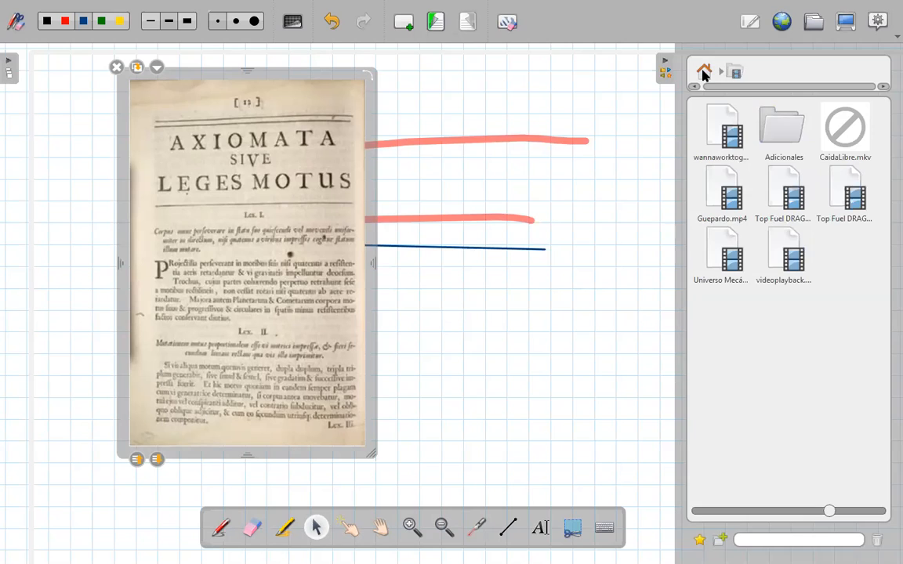
left_click(704, 73)
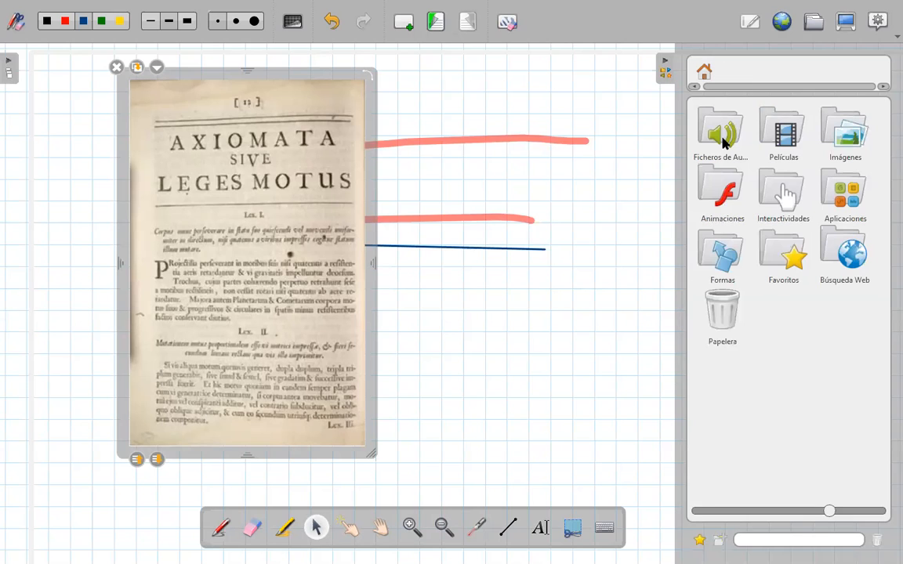
- Place the 1aLey newton audio file from the library's audio folder below the blue line, and stop its playback
left_click(722, 131)
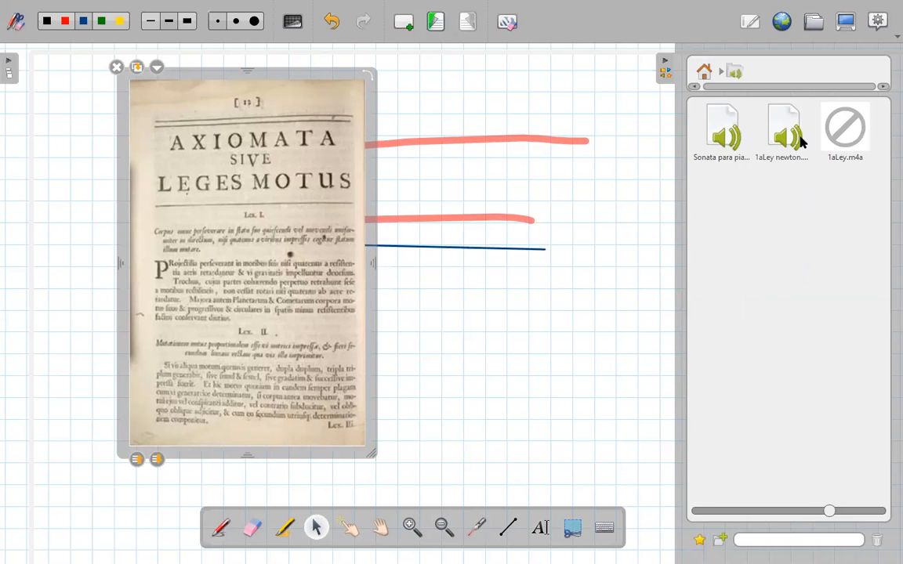
left_click_drag(788, 139, 445, 310)
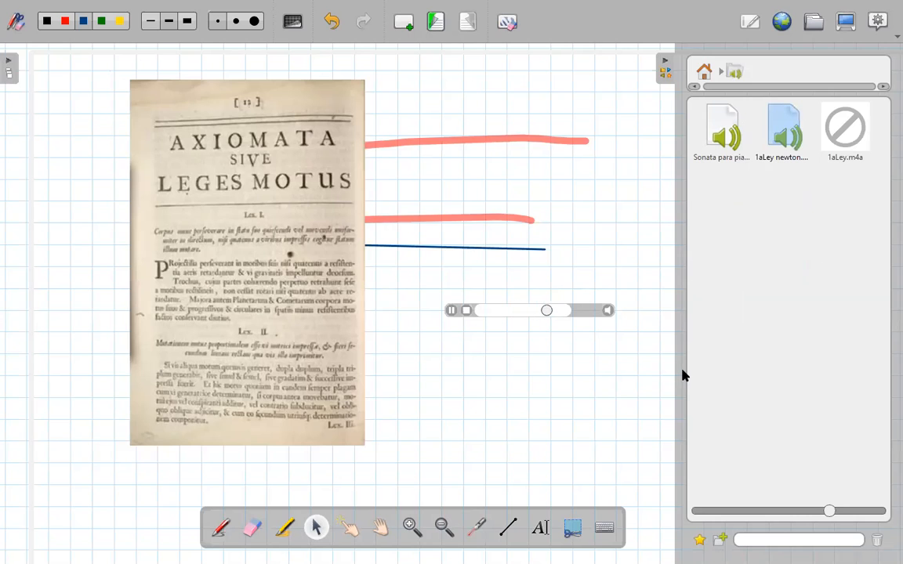
left_click(467, 311)
left_click(704, 72)
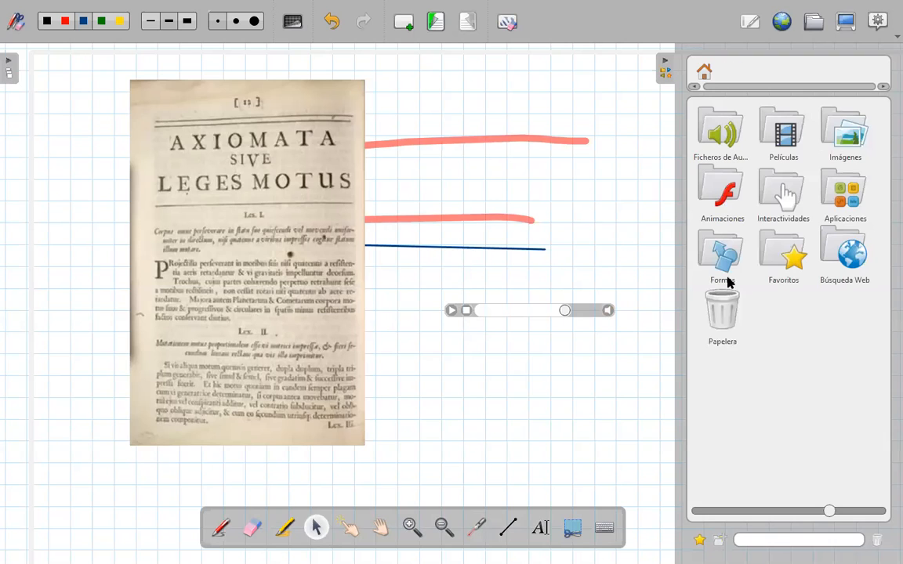
- Place the first Top Fuel DRAG video from the library's Películas folder over the scanned book page
left_click(842, 153)
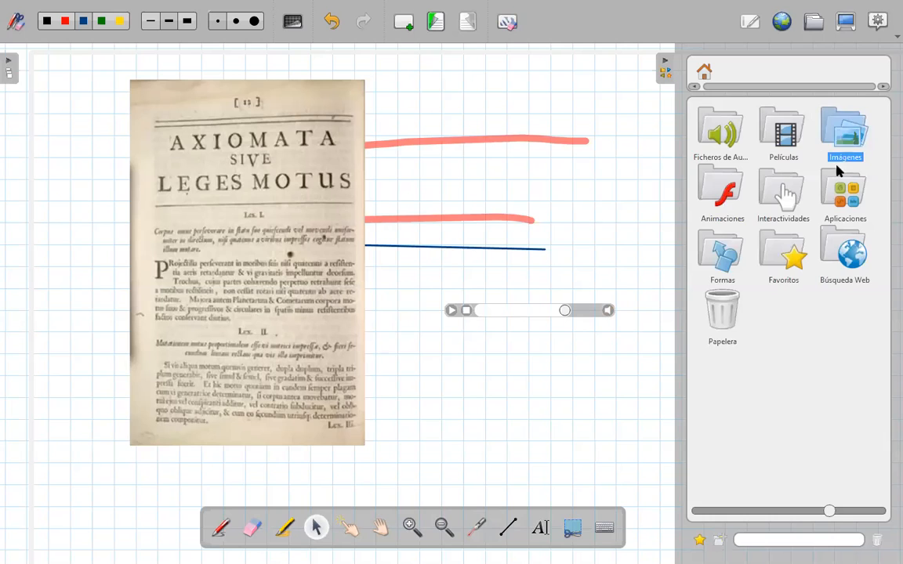
left_click(704, 73)
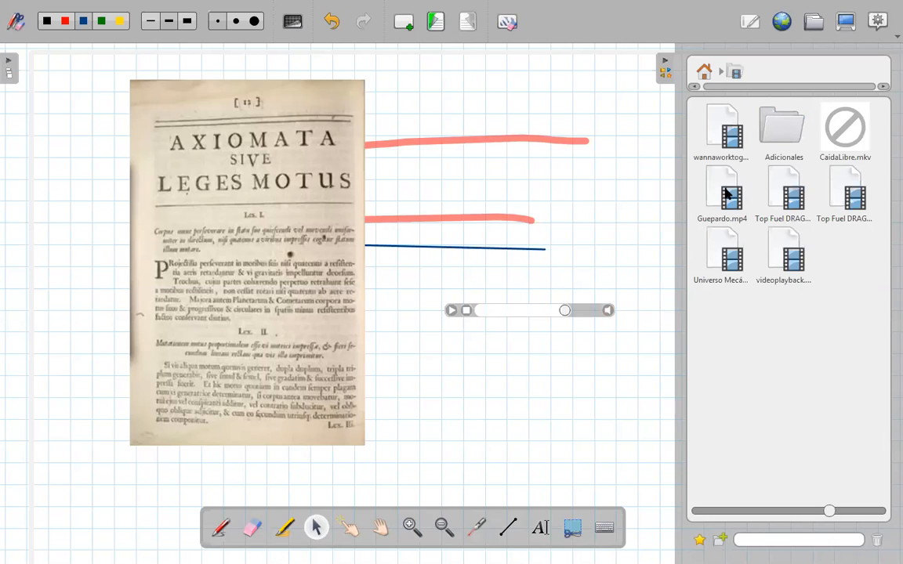
mouse_move(722, 194)
left_mouse_down()
mouse_move(442, 411)
mouse_move(703, 278)
mouse_move(741, 218)
mouse_move(728, 196)
left_mouse_up()
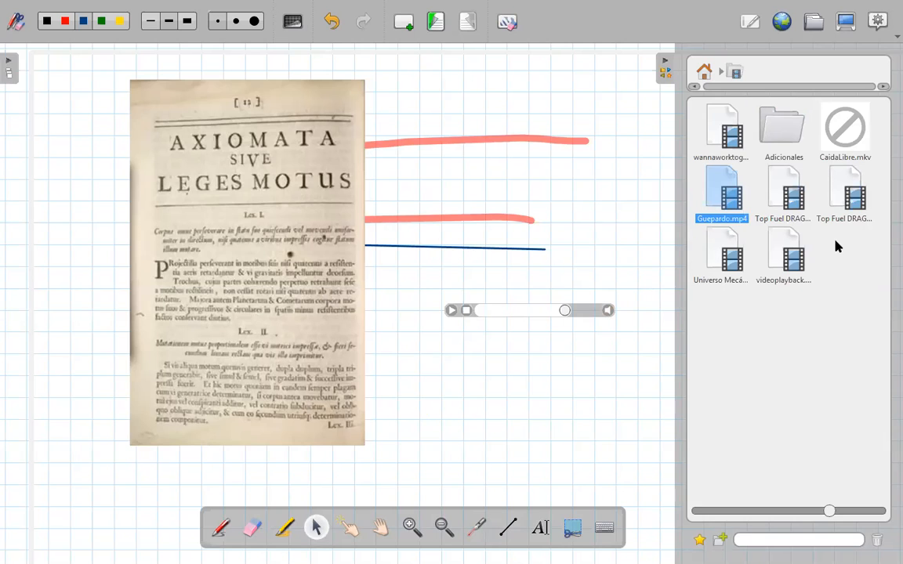
left_click_drag(790, 193, 241, 368)
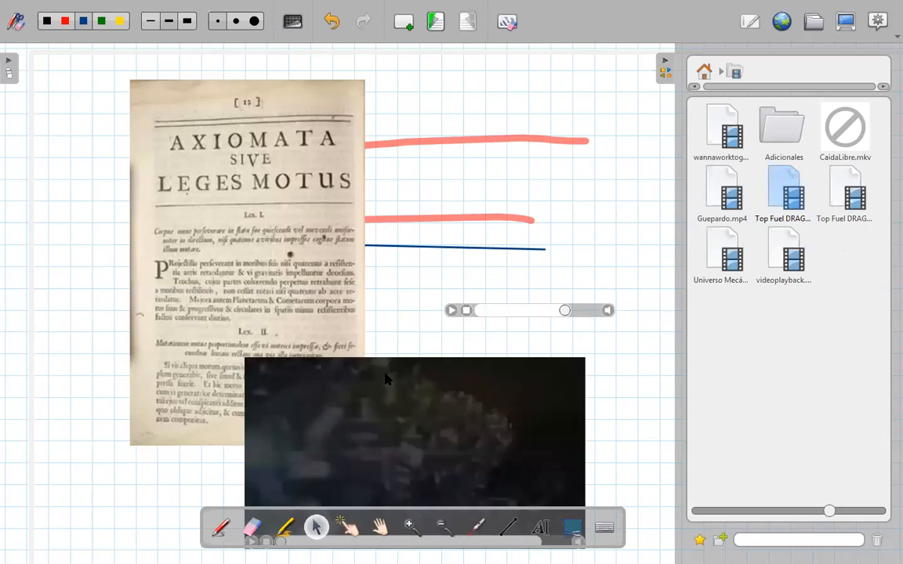
left_click(172, 369)
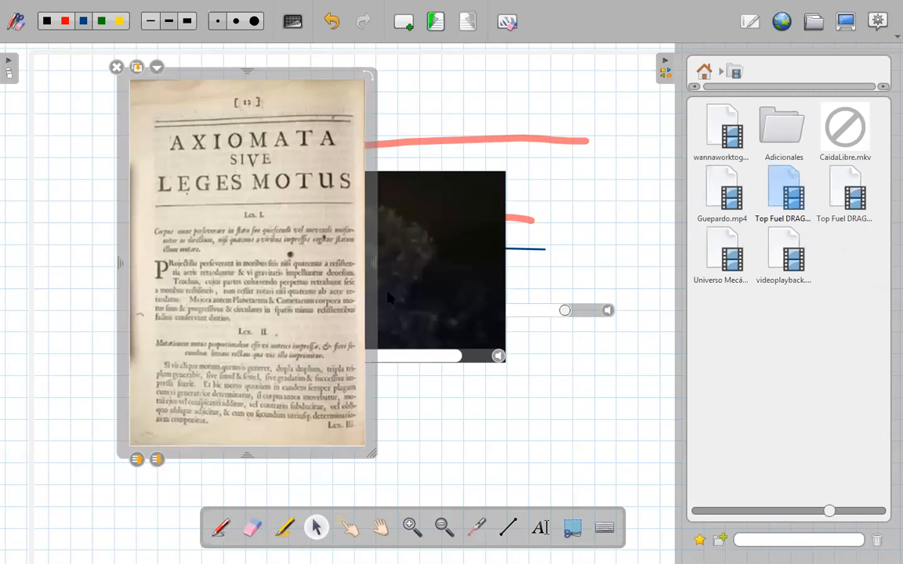
- Play the drag race video, pause it when the scoreboard shows both figures, and circle the upper figure with the red pen
left_click(177, 357)
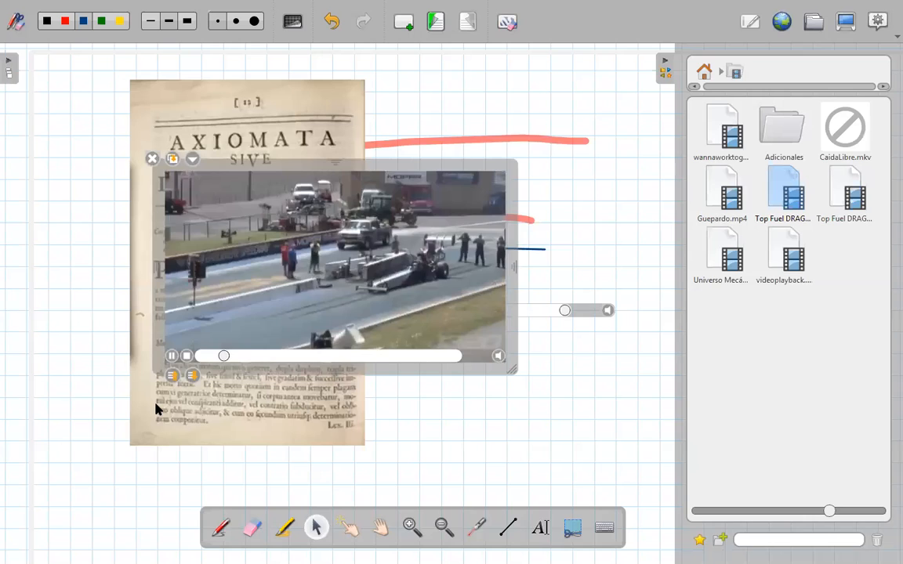
mouse_move(173, 358)
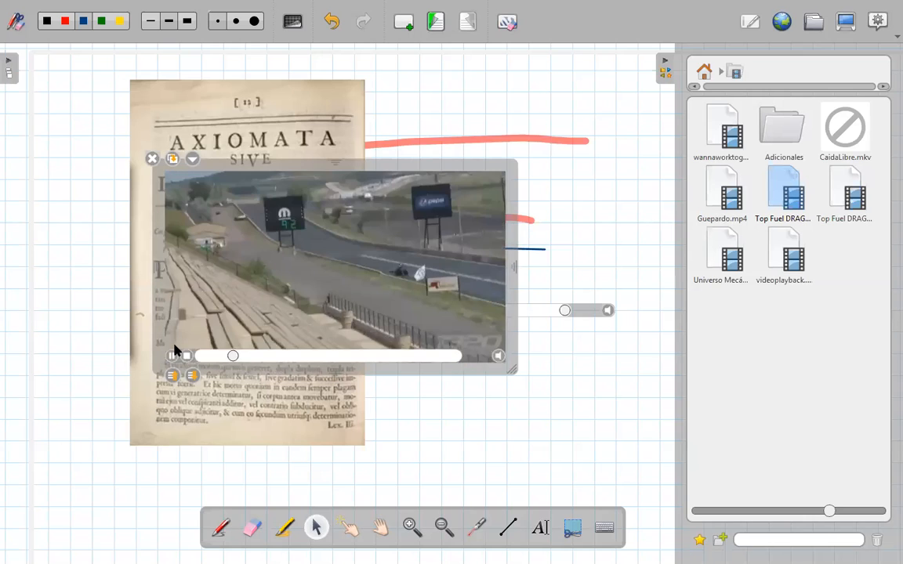
left_click(172, 357)
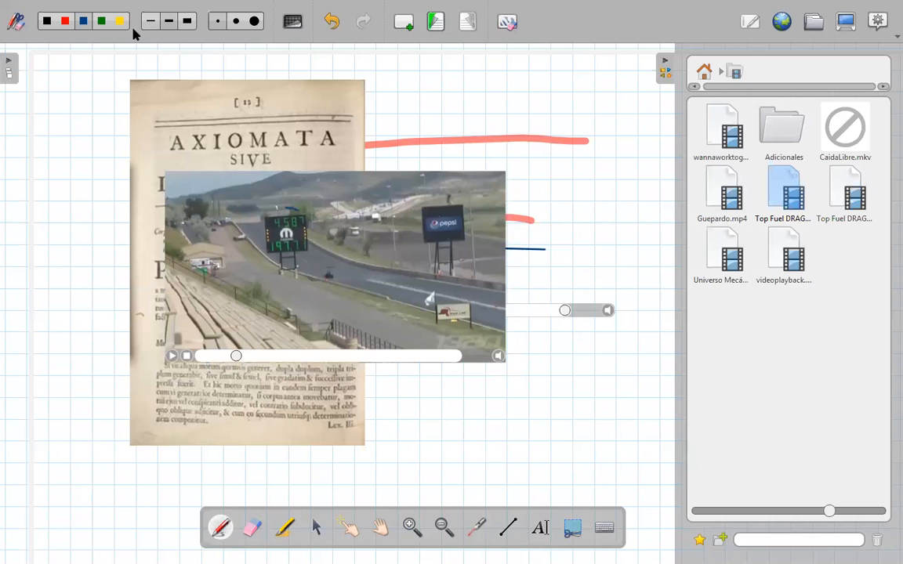
left_click_drag(293, 210, 284, 209)
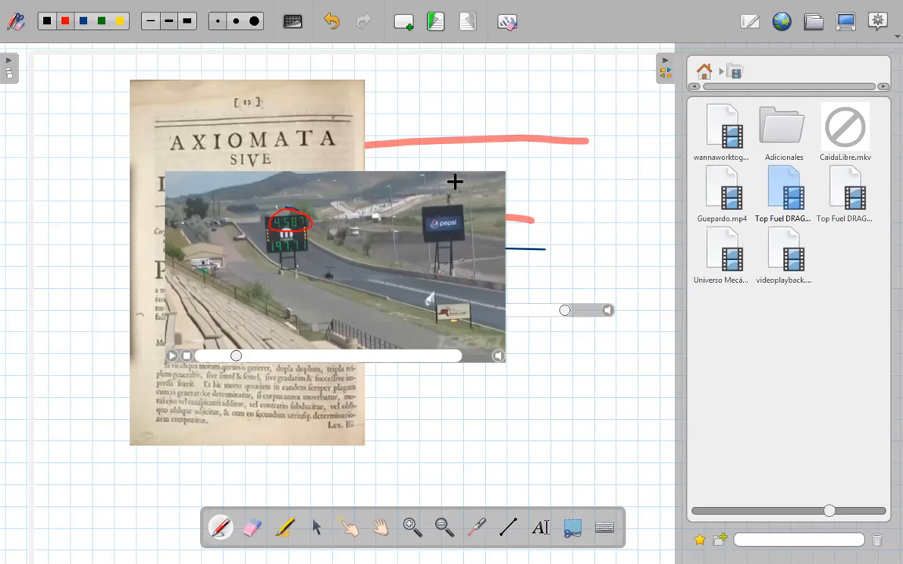
- Delete the drag race video and the scanned book page from the whiteboard page
left_click(317, 527)
left_click(189, 283)
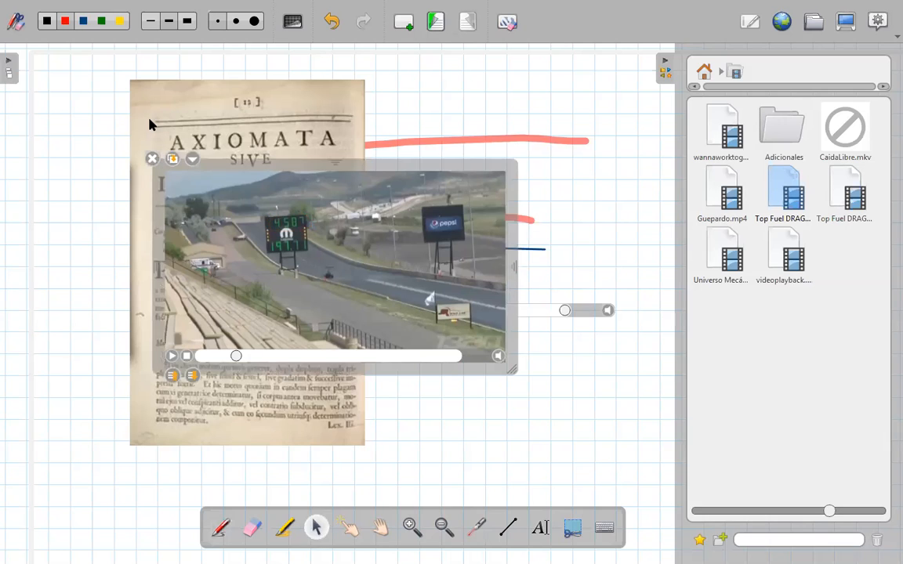
left_click(144, 87)
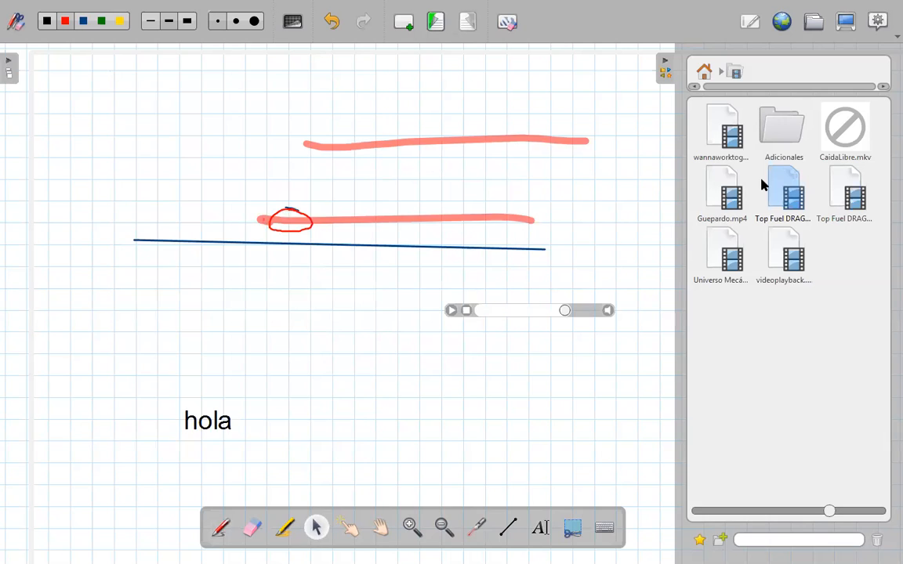
- Place the Transportador with its arm at about 21° over the blue line's left end, and the Triángulo below it, from the Aplicaciones folder
left_click(707, 71)
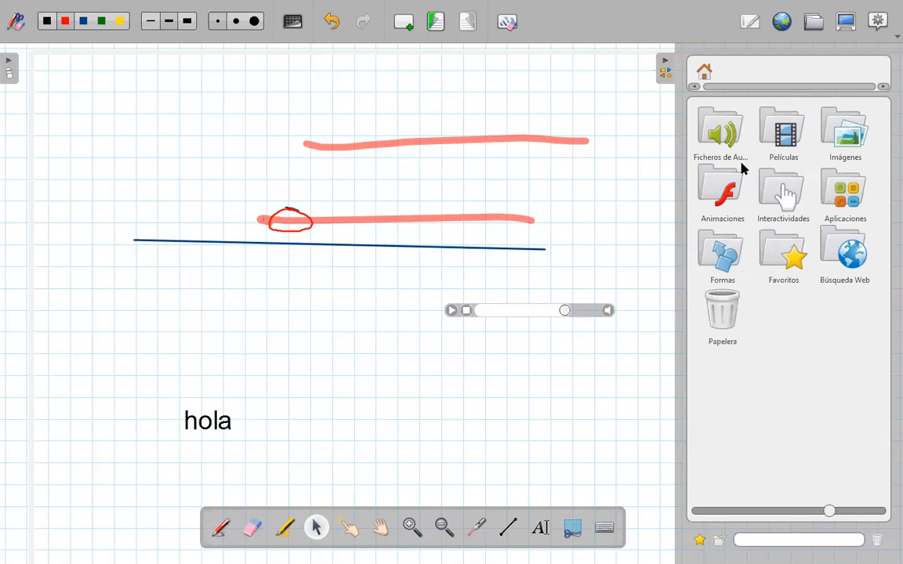
left_click(833, 211)
left_click_drag(738, 211, 227, 223)
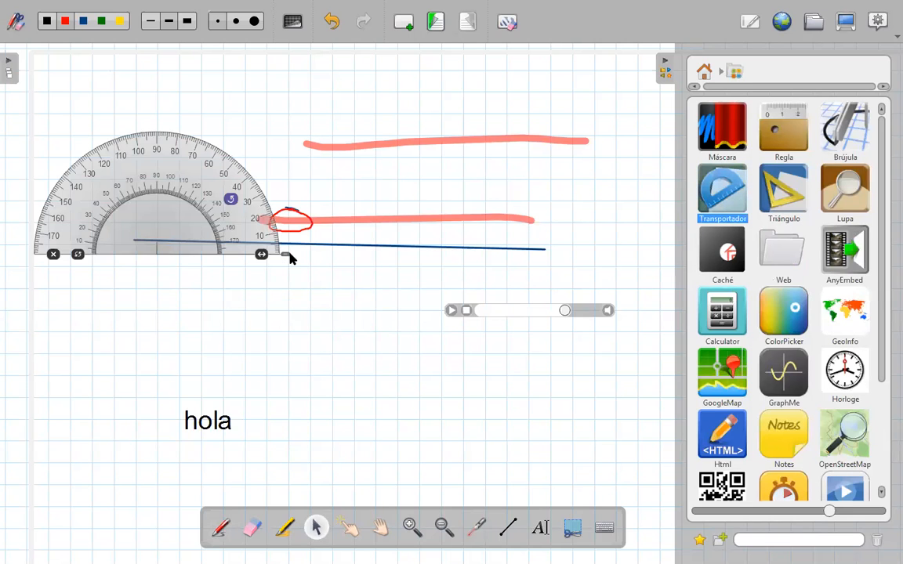
left_click(271, 193)
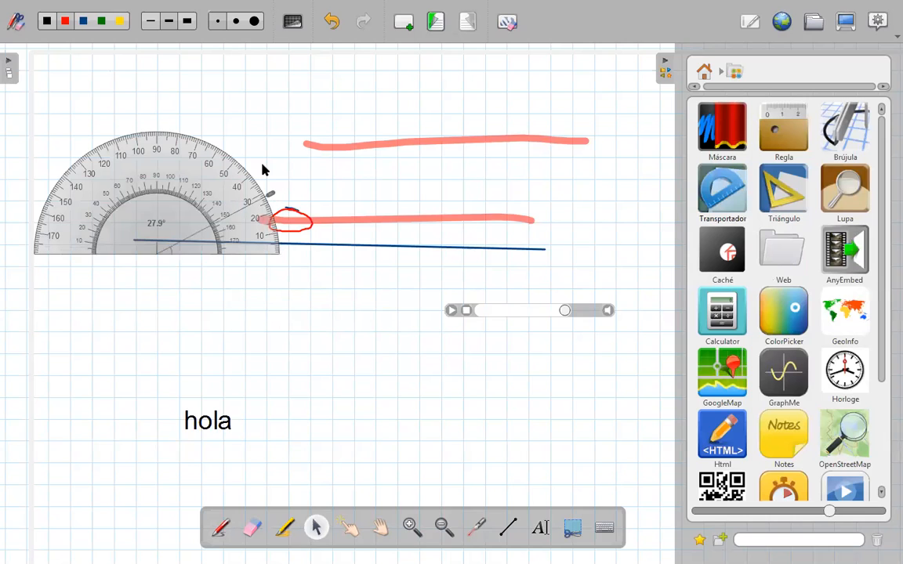
left_click_drag(783, 188, 343, 354)
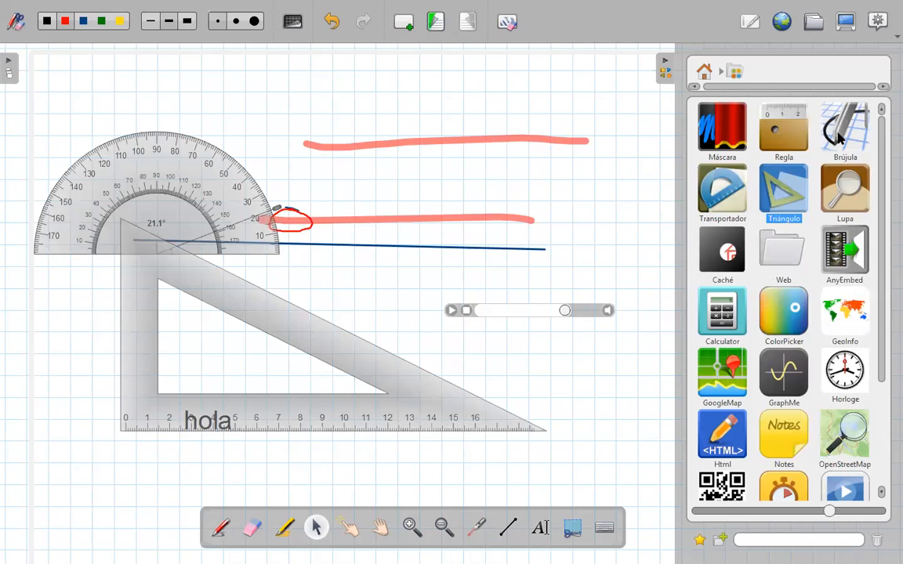
- Draw a large red arc with the Brújula compass centred at the upper highlighter stroke's left end, and reduce the compass opening
left_click_drag(839, 138, 368, 129)
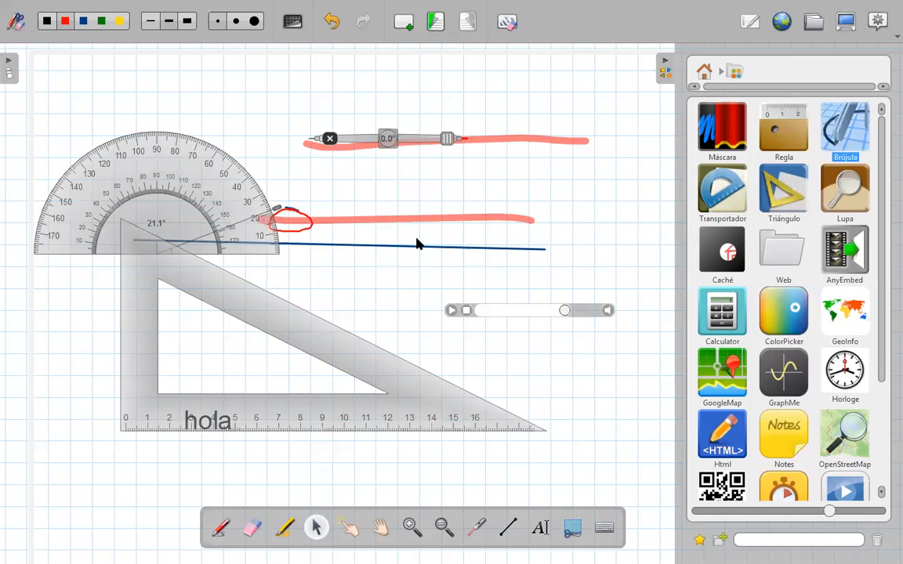
mouse_move(458, 139)
left_mouse_down()
mouse_move(413, 126)
mouse_move(420, 70)
mouse_move(413, 71)
left_mouse_up()
mouse_move(383, 246)
left_mouse_down()
mouse_move(279, 258)
mouse_move(256, 119)
mouse_move(270, 116)
left_mouse_up()
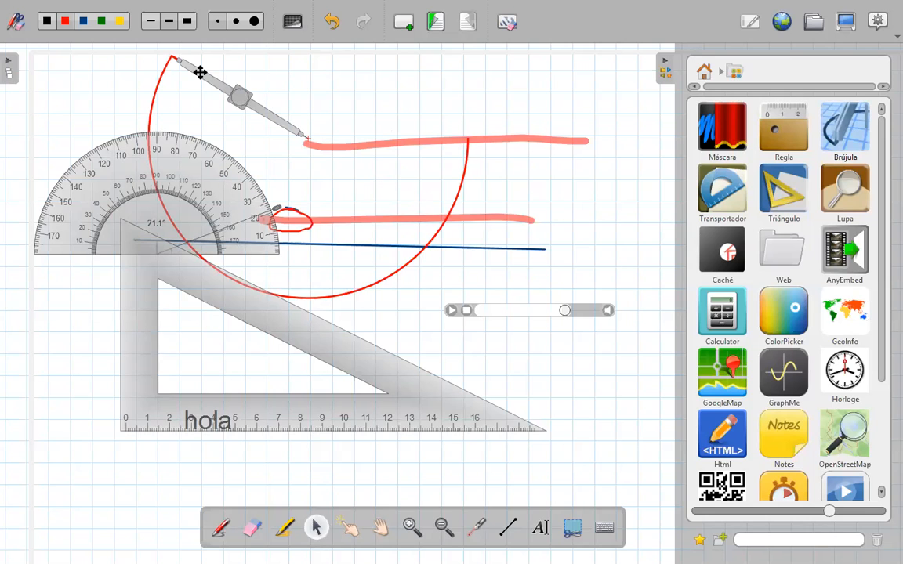
mouse_move(187, 67)
left_mouse_down()
mouse_move(206, 173)
mouse_move(269, 124)
left_mouse_up()
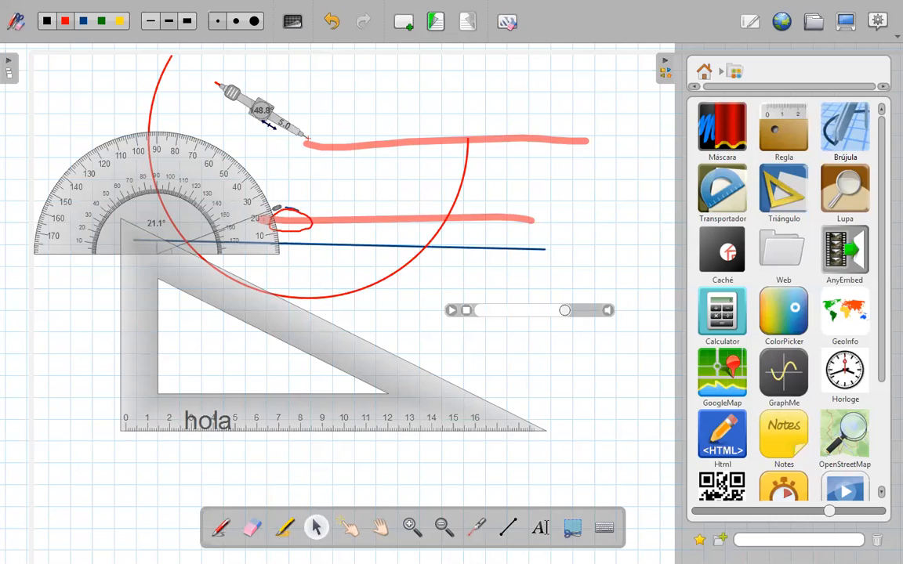
- Place a blue_disk.svg shape from the library's Formas folder just below the blue line's right end, and shrink it
left_click(706, 73)
left_click(723, 249)
left_click_drag(850, 249, 501, 289)
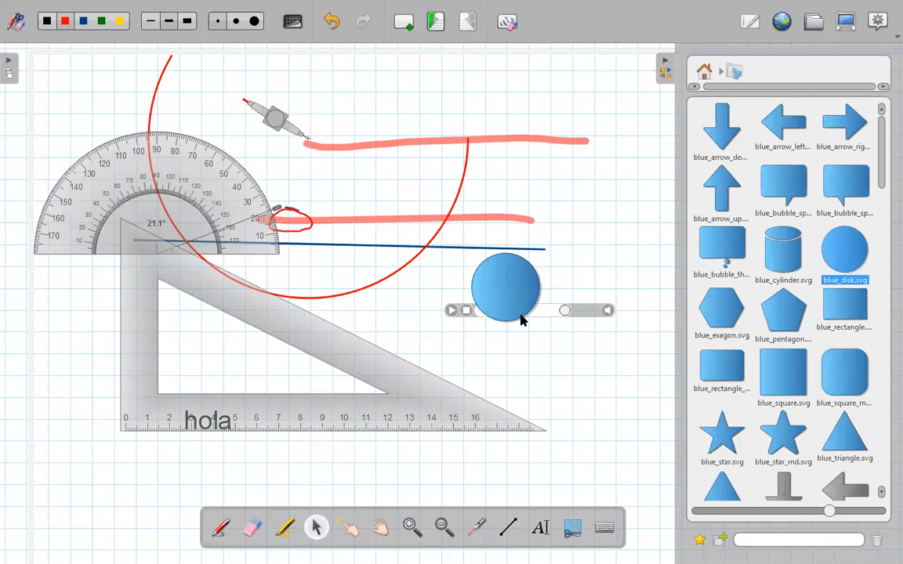
left_click(511, 295)
left_click_drag(523, 314, 530, 310)
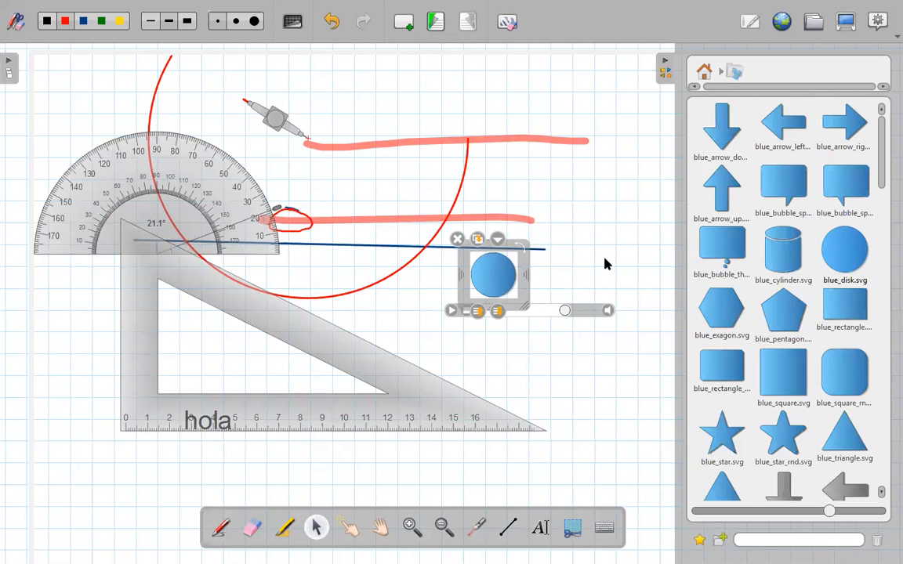
- Place a second blue_disk.svg shape to the right of the blue line, above the audio player
left_click(554, 277)
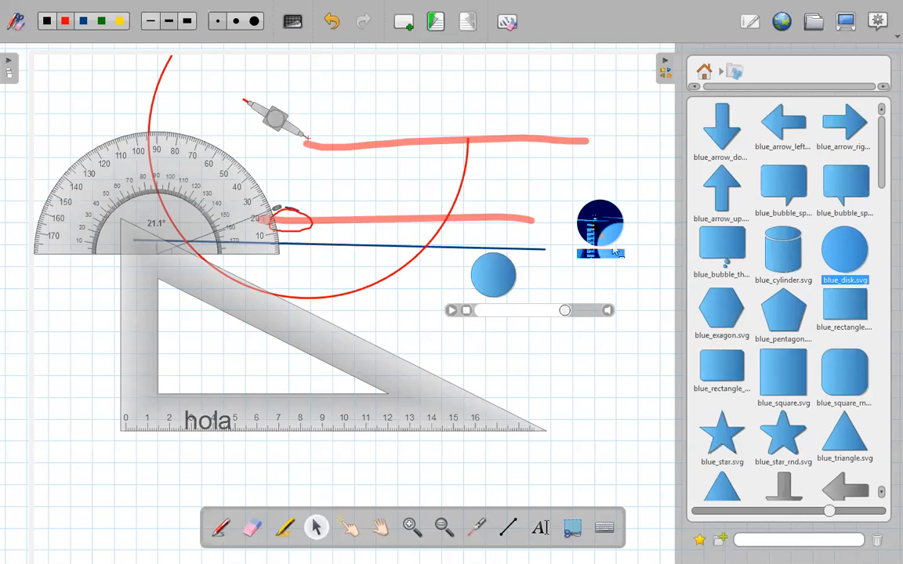
left_click_drag(621, 232, 617, 233)
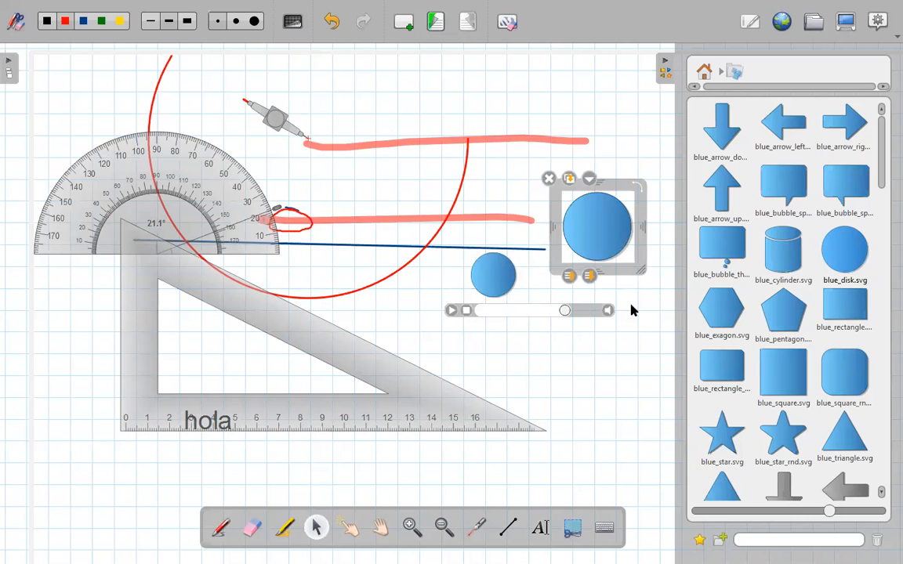
left_click(570, 434)
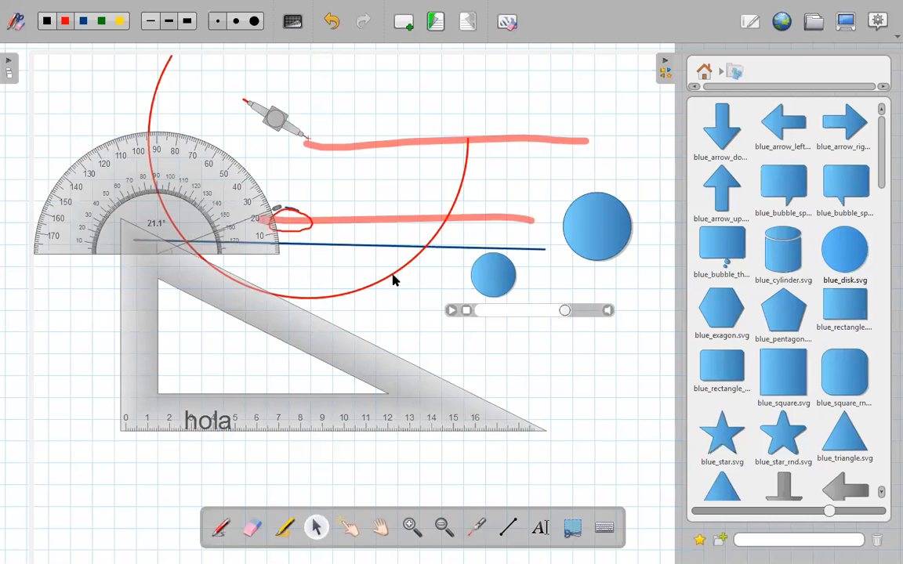
- Clear all content from the page and add a new page with the library hidden
left_click(505, 23)
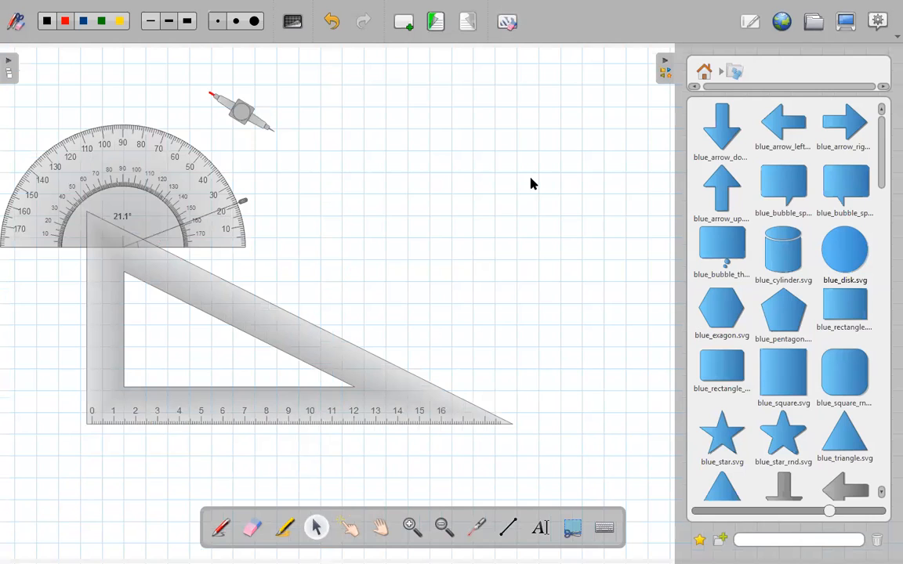
left_click(405, 25)
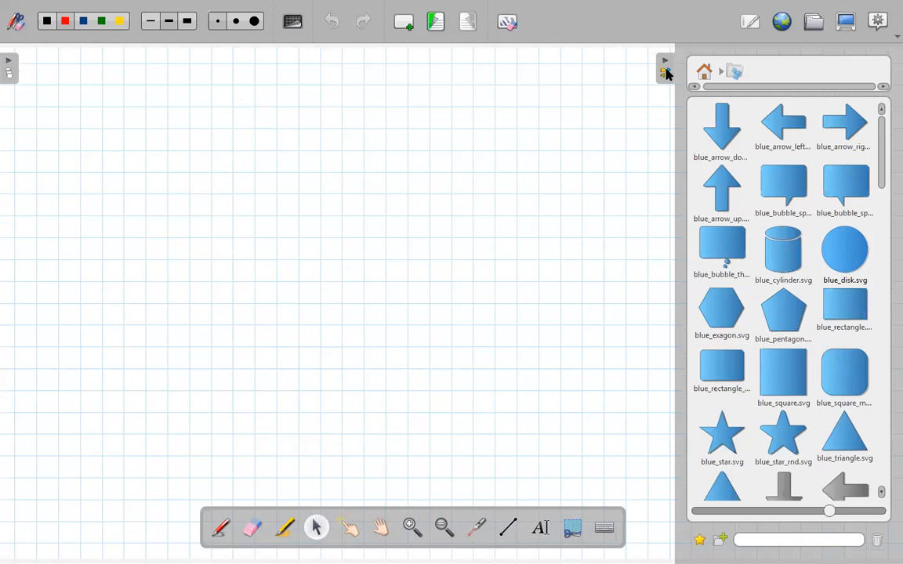
left_click_drag(663, 69, 883, 78)
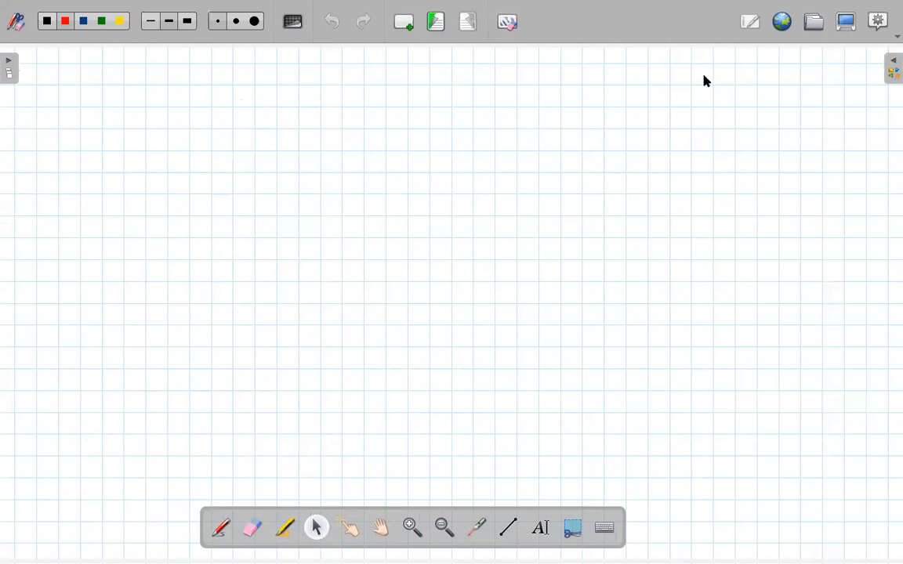
- Reopen the library, examine the search sources in the Búsqueda Web folder, and return to the top level
left_click(893, 69)
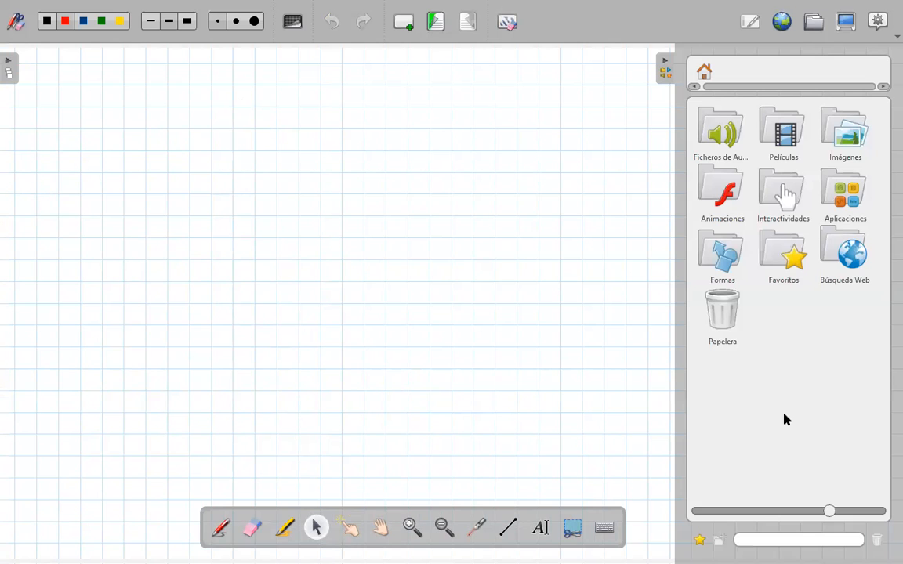
left_click(847, 249)
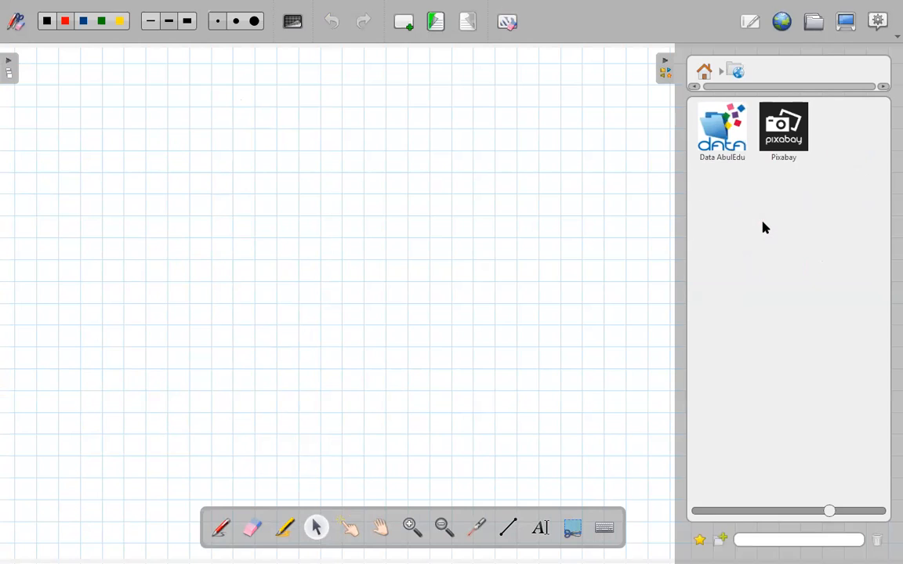
left_click(704, 70)
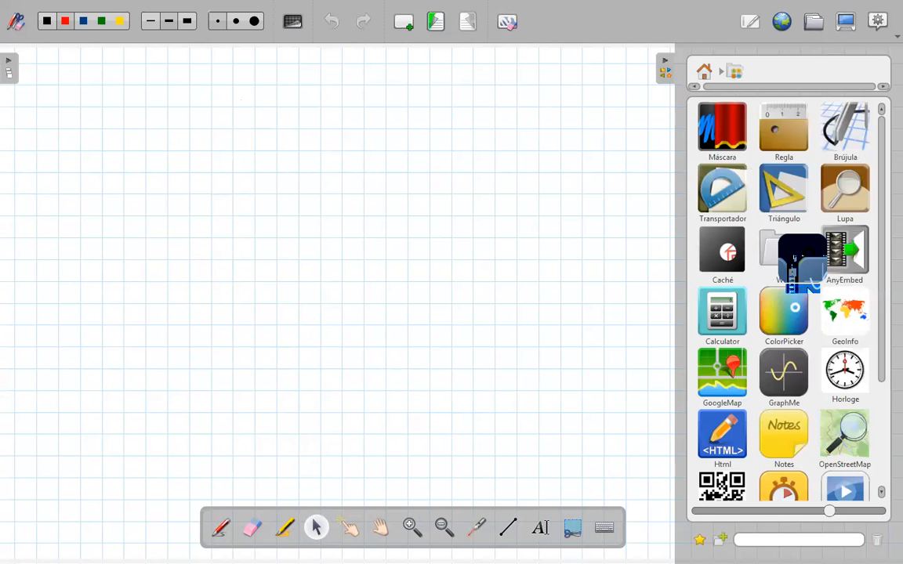
- Place the GeoInfo application from the library's Aplicaciones folder in the upper left part of the new page
left_click_drag(806, 286, 370, 224)
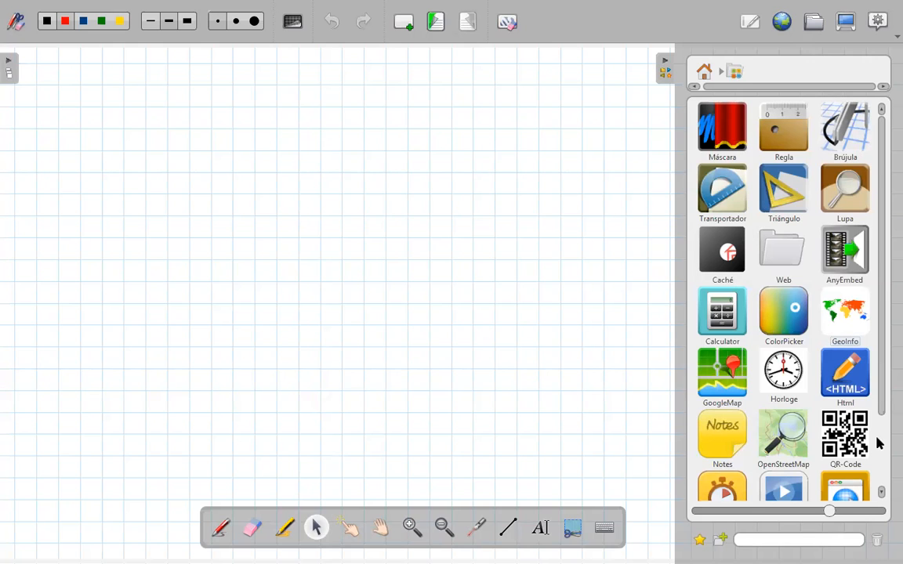
left_click(882, 485)
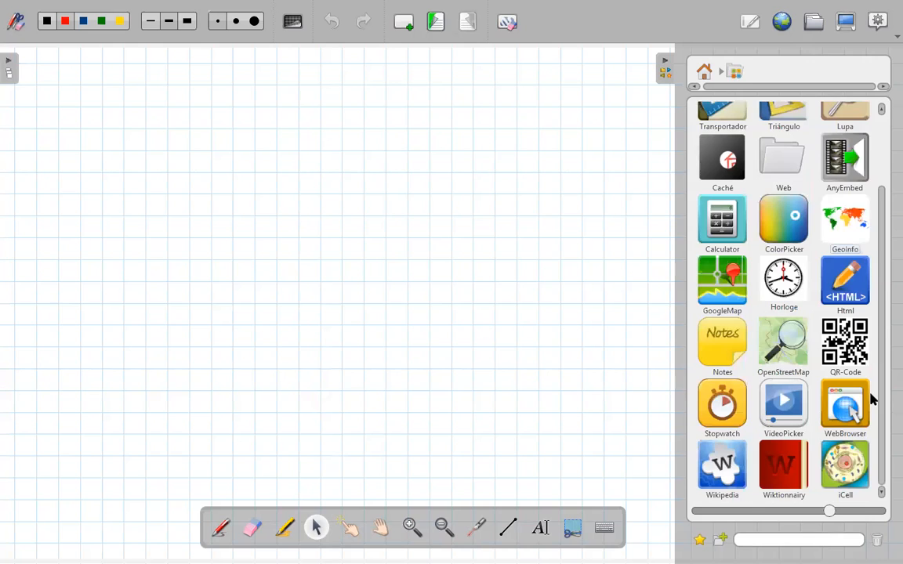
left_click_drag(862, 232, 180, 188)
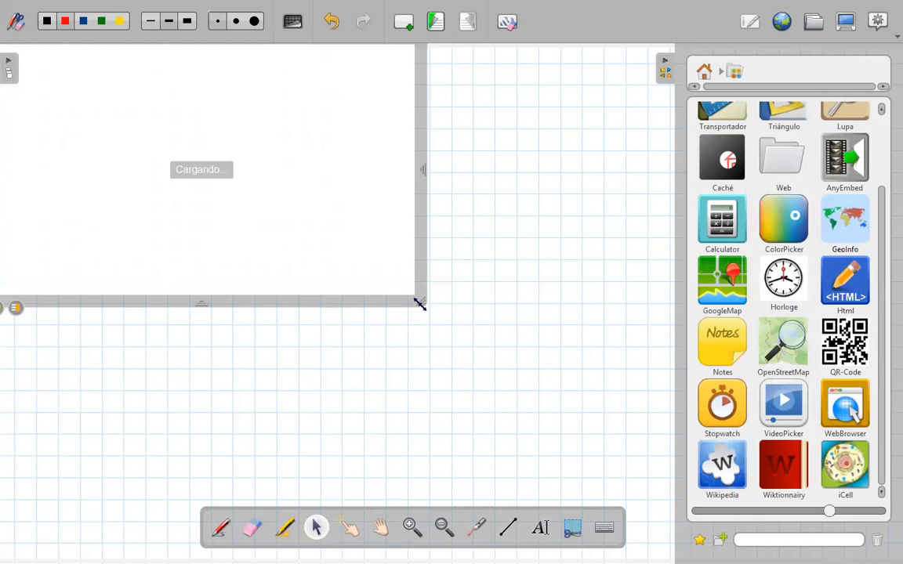
- Place the Horloge clock below the world map and position the Lupa magnifier over Australia on the map
left_click_drag(781, 288, 308, 375)
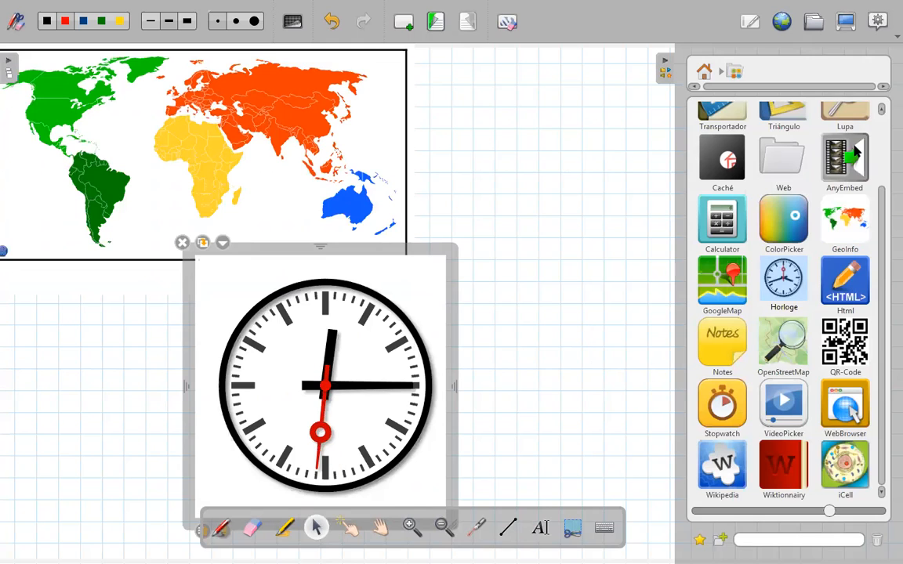
left_click_drag(881, 227, 885, 166)
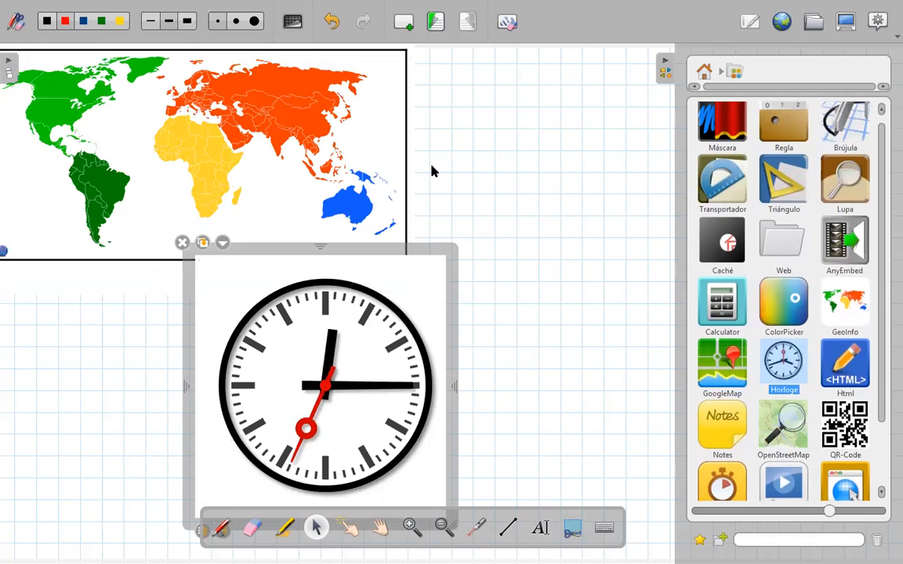
left_click_drag(845, 179, 507, 153)
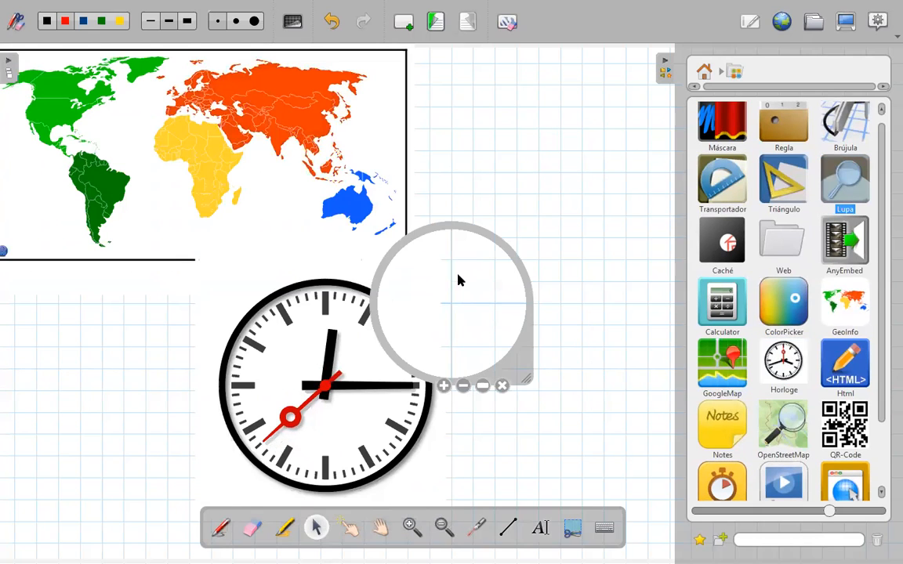
left_click_drag(178, 145, 316, 145)
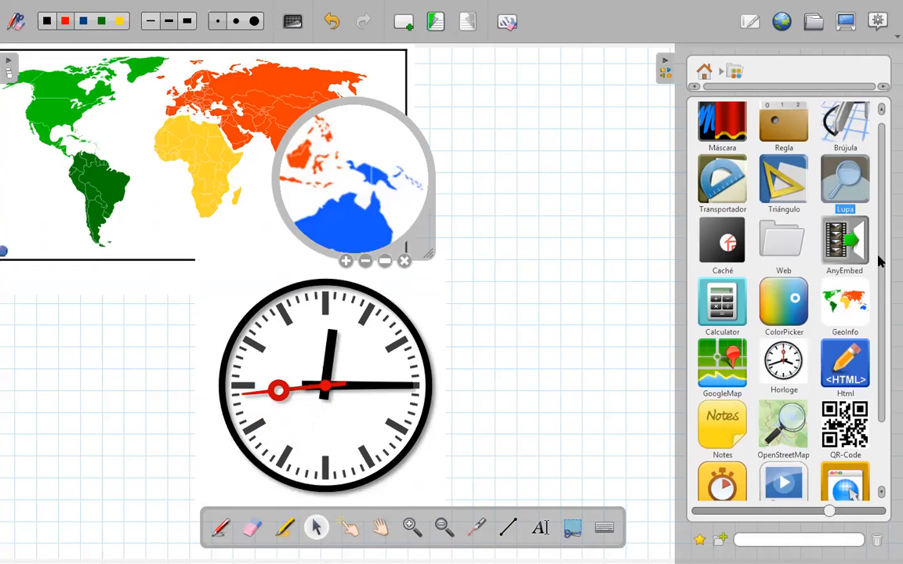
- Try out the OpenStreetMap application on the page with the magnifier moved aside, and remove the application
scroll(874, 345, "down", 1)
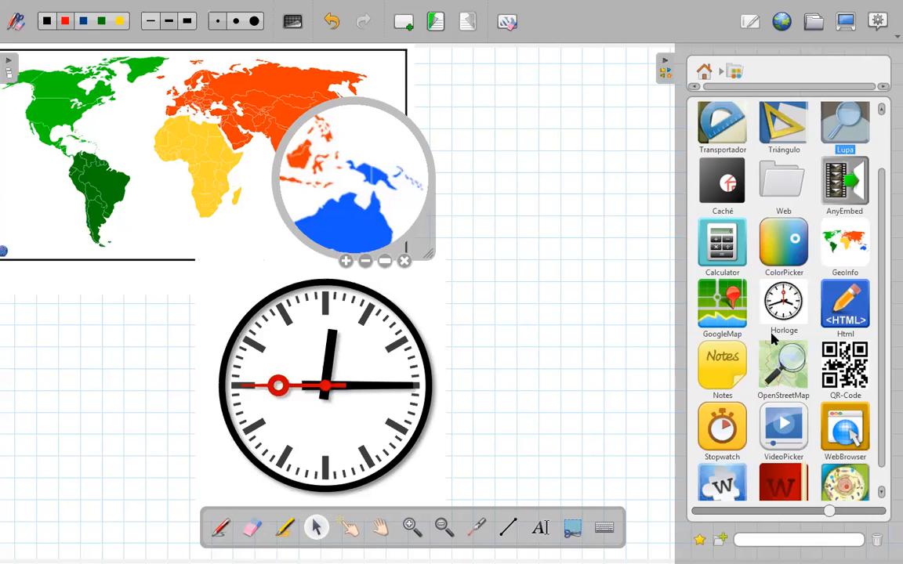
left_click_drag(764, 353, 528, 238)
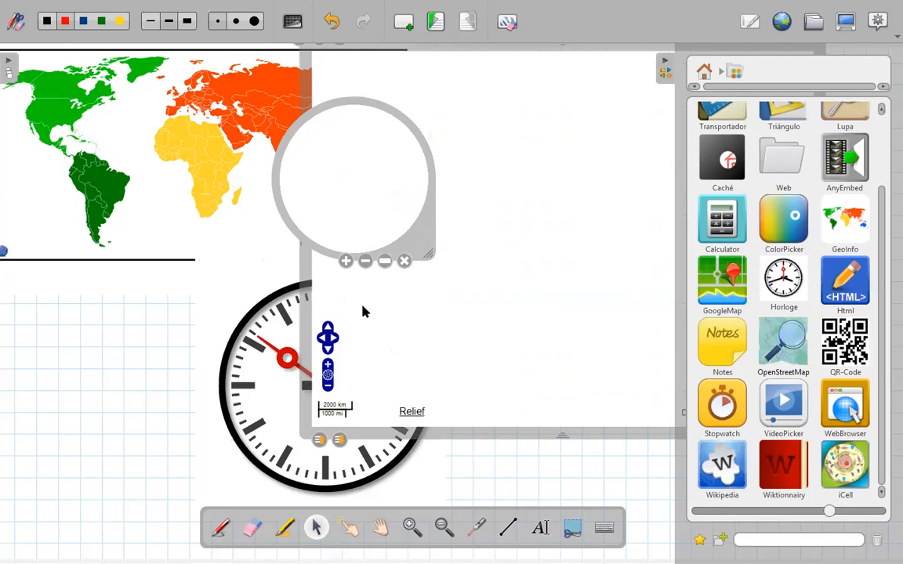
left_click_drag(305, 482, 185, 461)
left_click_drag(336, 302, 268, 244)
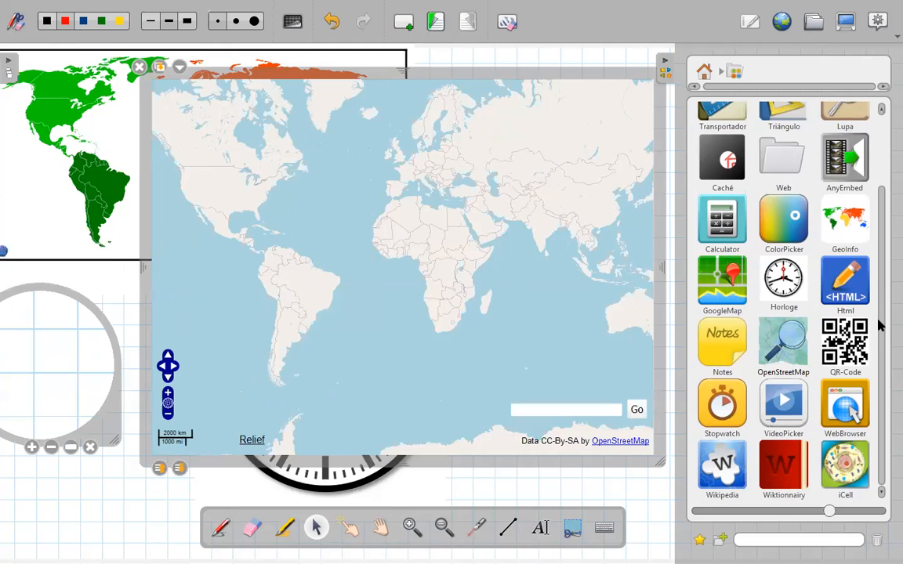
left_click(782, 345)
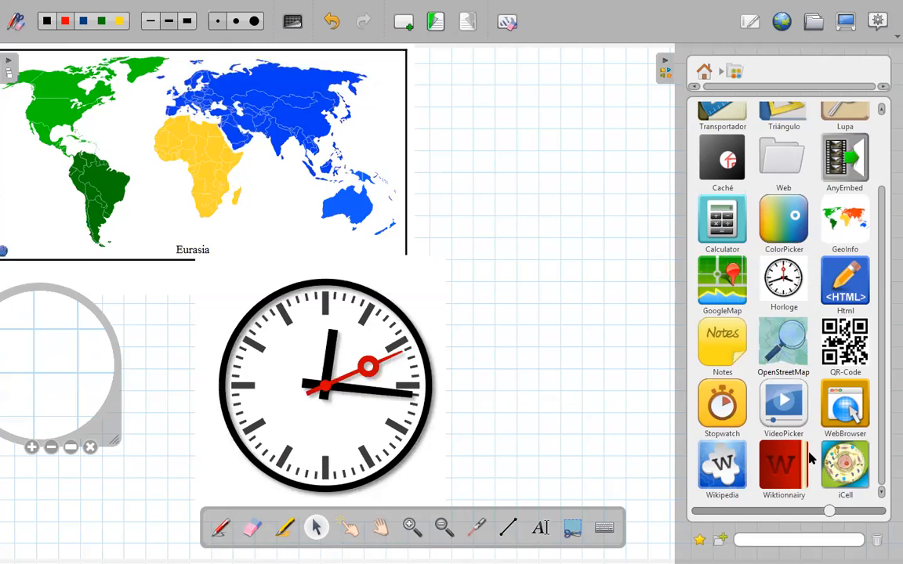
- Place the iCell application over the clock, explore its nucleus and DNA views, and remove it from the page
left_click_drag(775, 431, 493, 208)
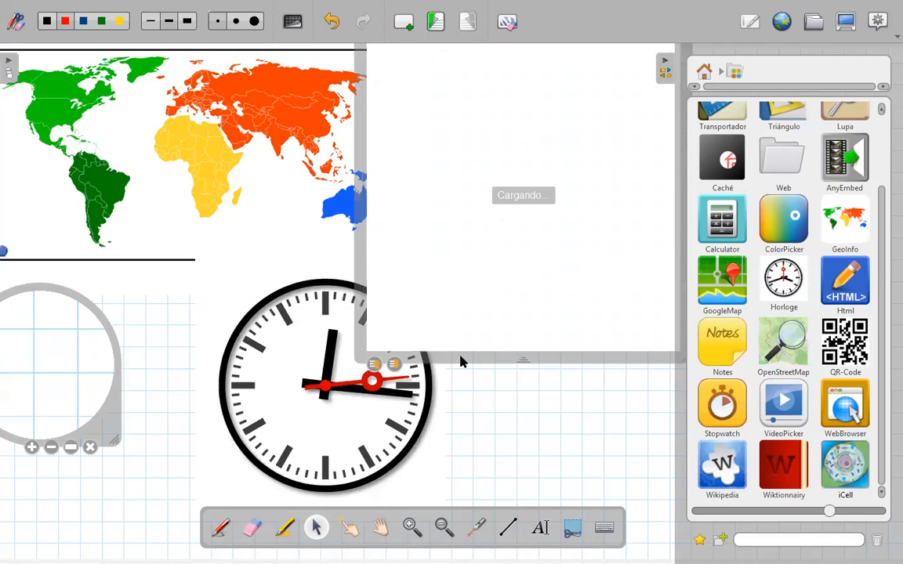
left_click_drag(419, 271, 364, 239)
left_click(323, 262)
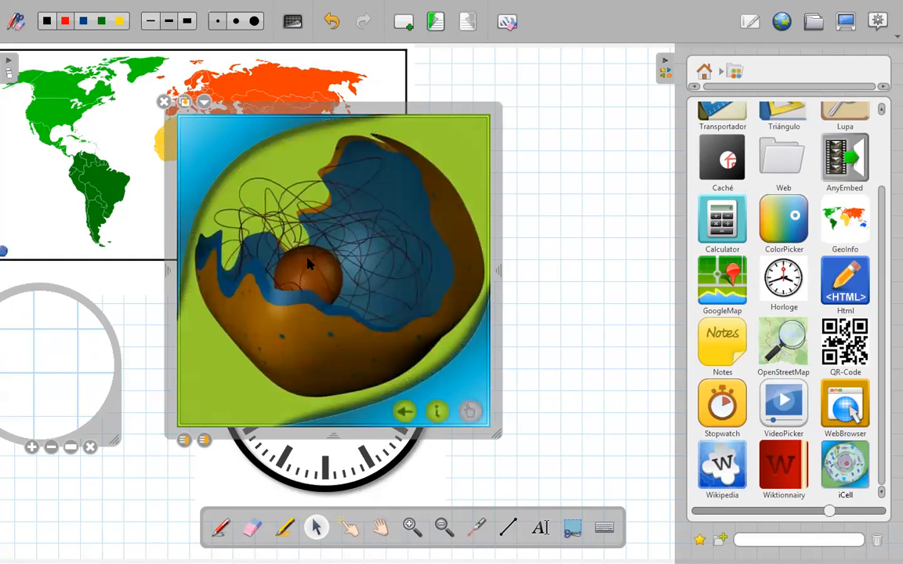
left_click(349, 235)
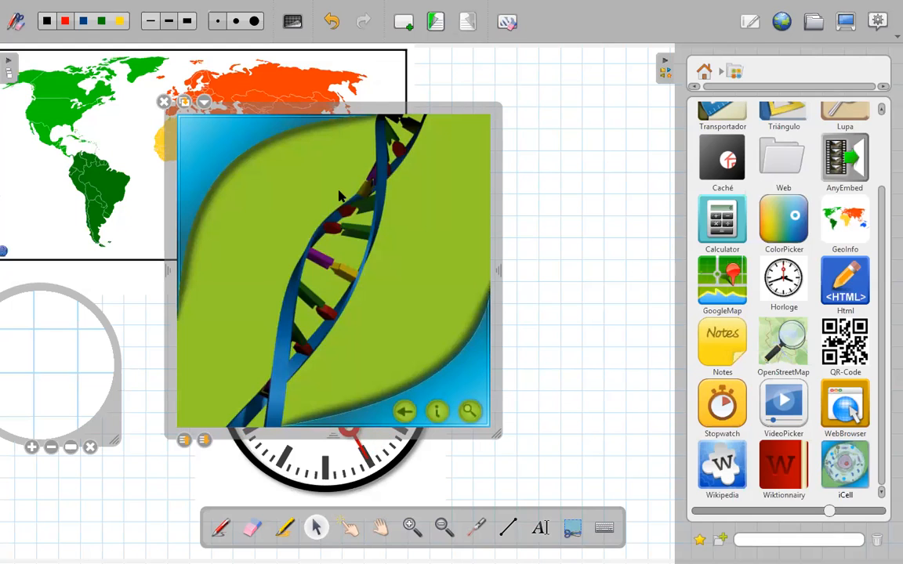
left_click(403, 414)
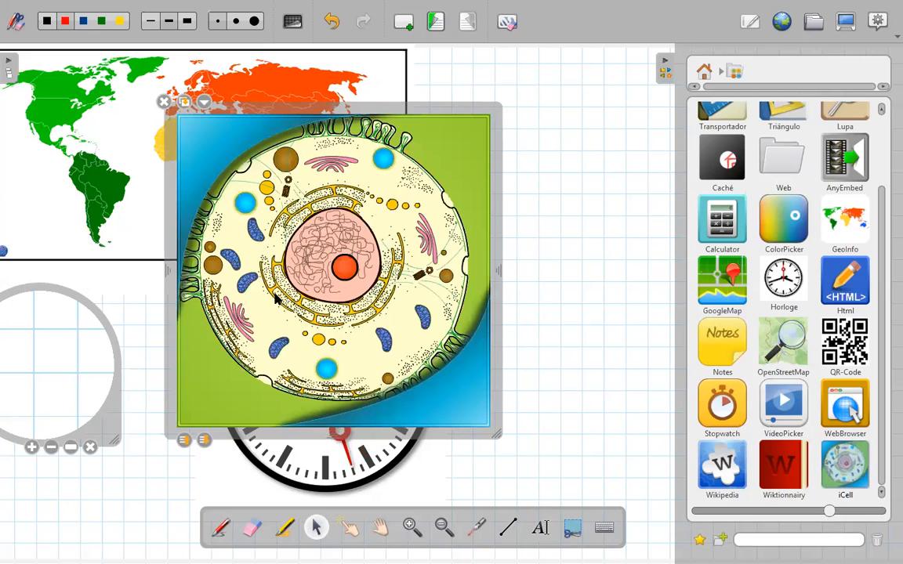
left_click(406, 416)
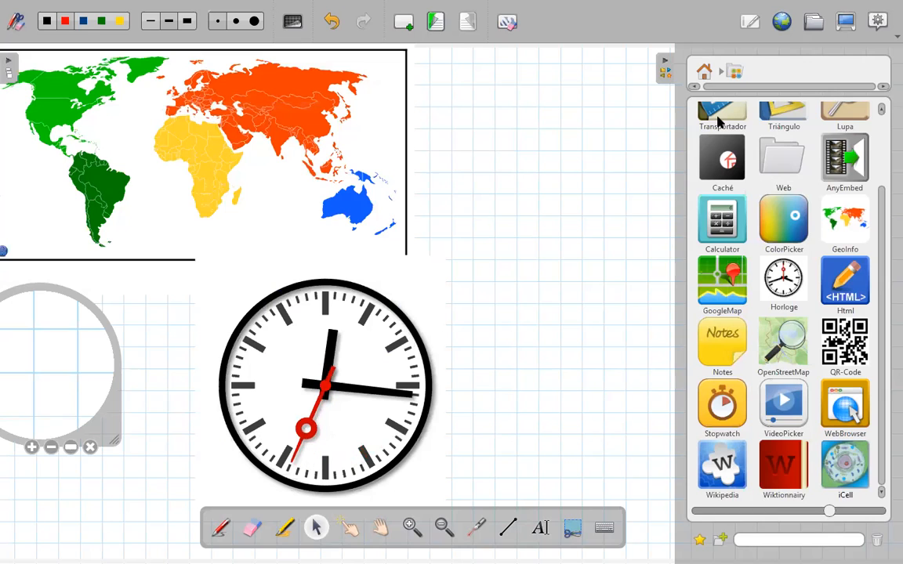
- Return the library to its top-level folders and hide it
scroll(881, 238, "up", 3)
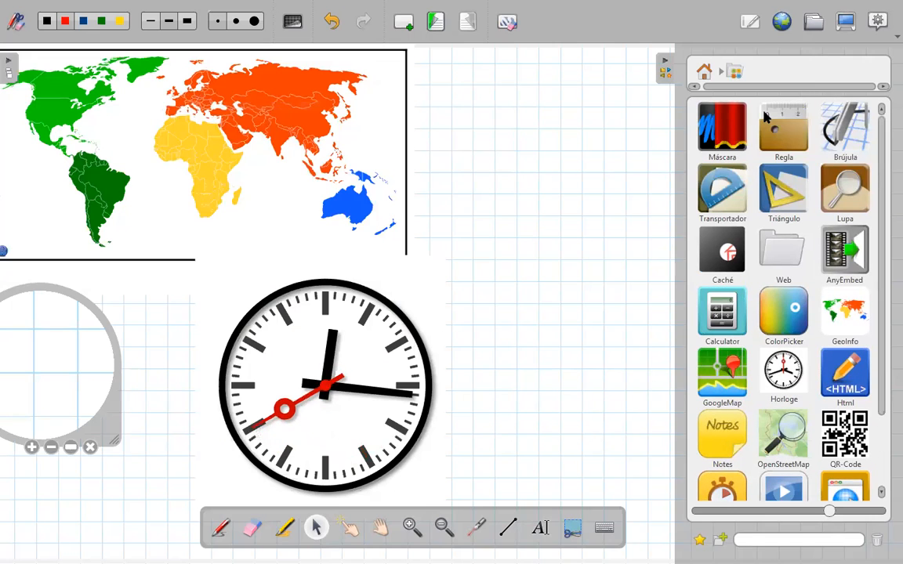
left_click(704, 71)
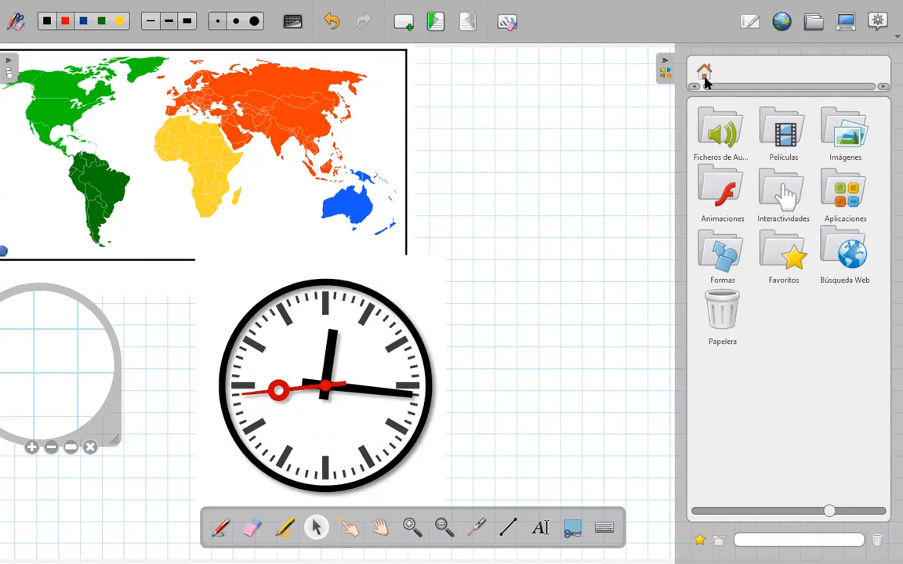
left_click(666, 71)
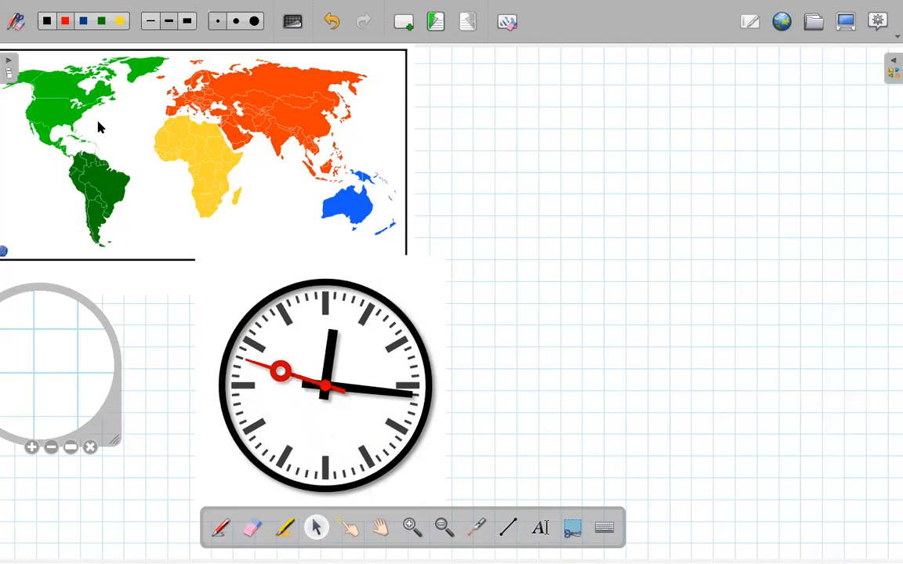
- Review Página 1 and Página 2 through the page thumbnails and return to Página 3
left_click(10, 85)
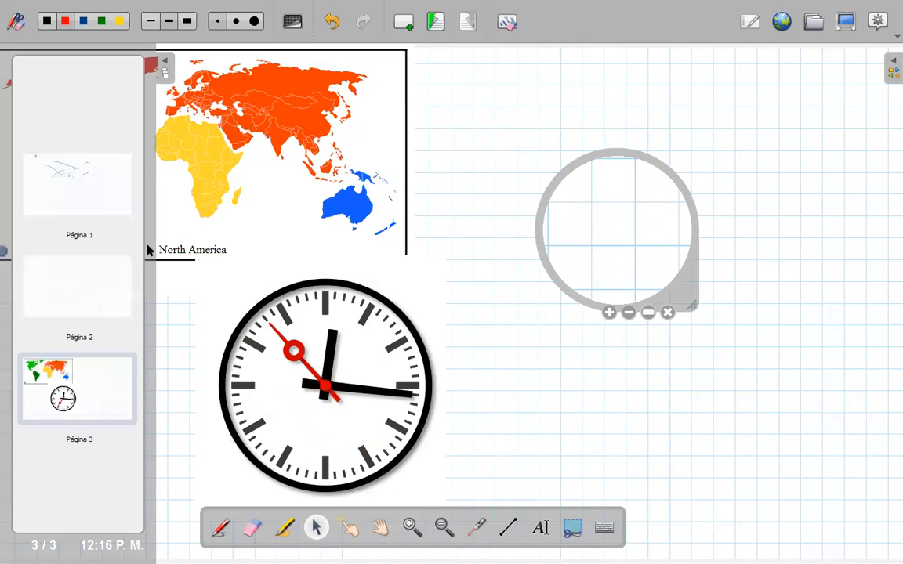
left_click(107, 208)
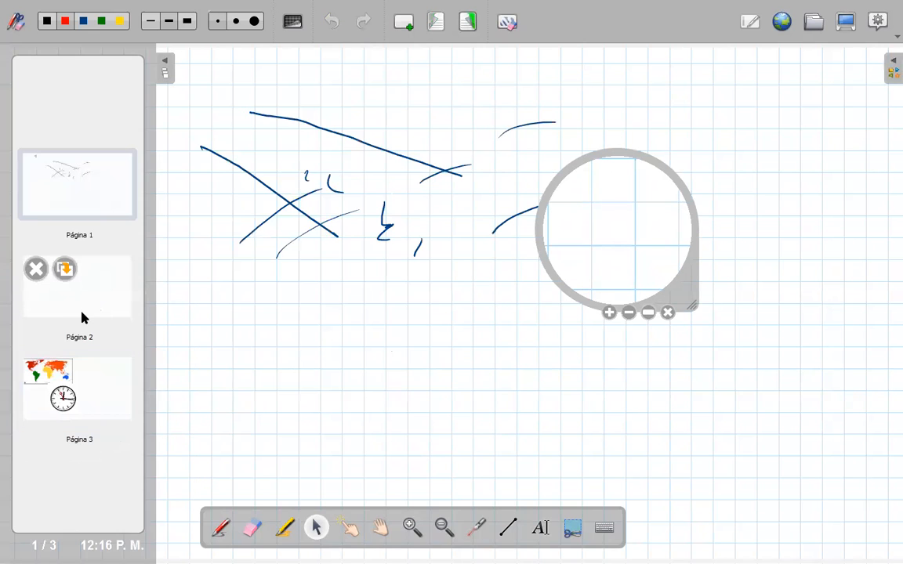
left_click(91, 303)
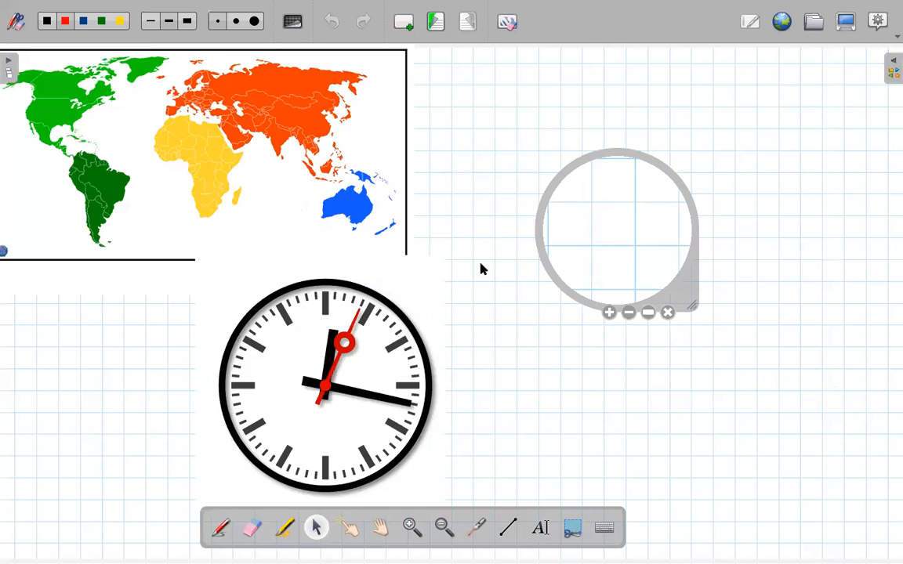
- Remove the magnifier and move the clock to the empty area right of the world map
left_click(667, 312)
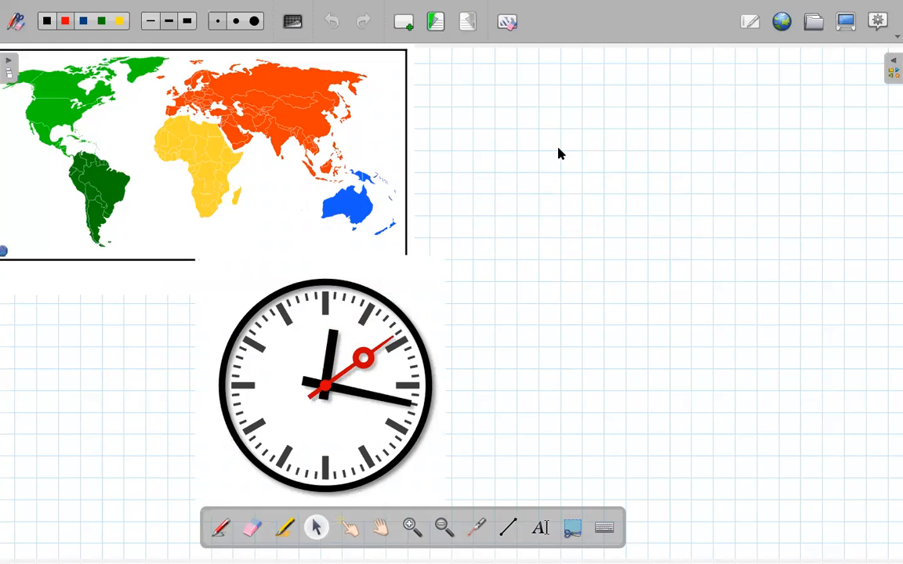
left_click(404, 278)
left_click_drag(405, 277, 665, 188)
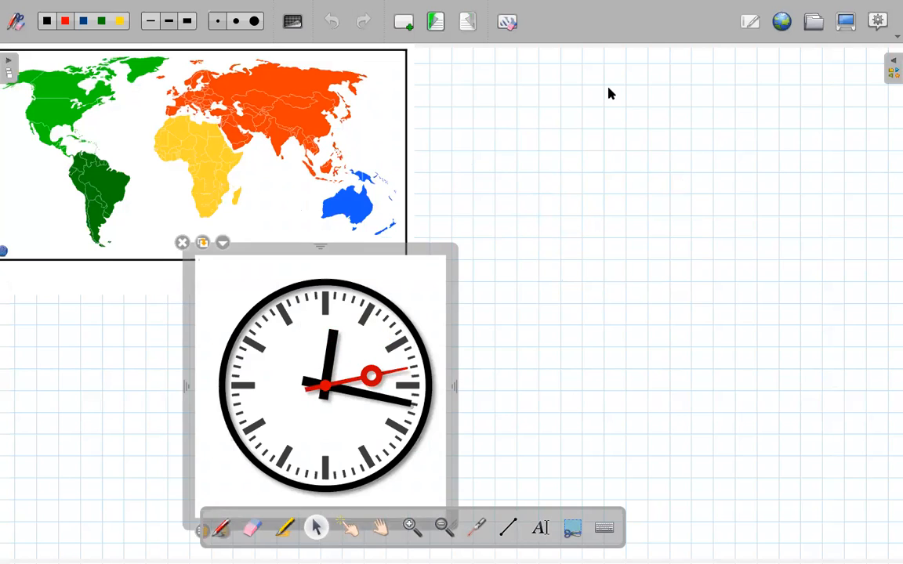
left_click(337, 250)
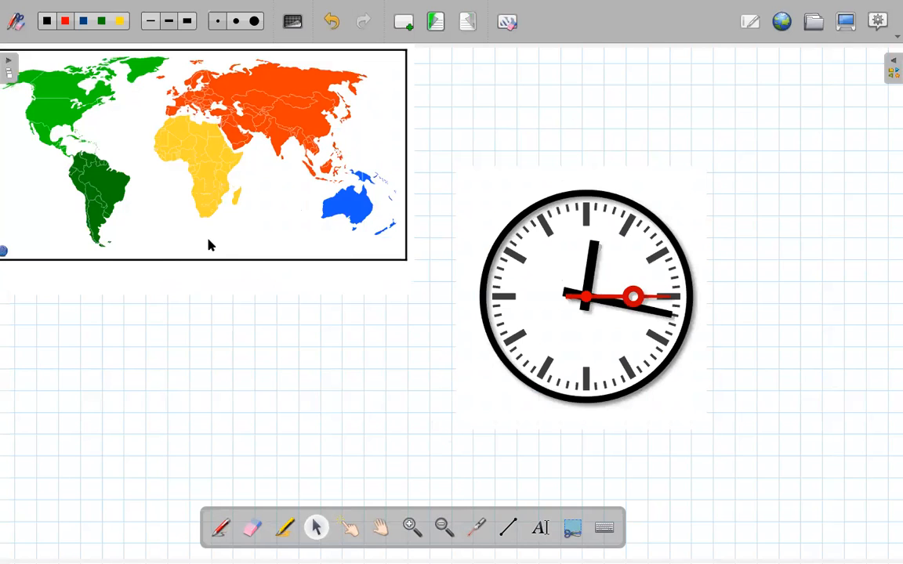
- Draw a short, nearly vertical red line below the map and handwrite the formula F = G m₁m₂/d² in red beside it
left_click(506, 529)
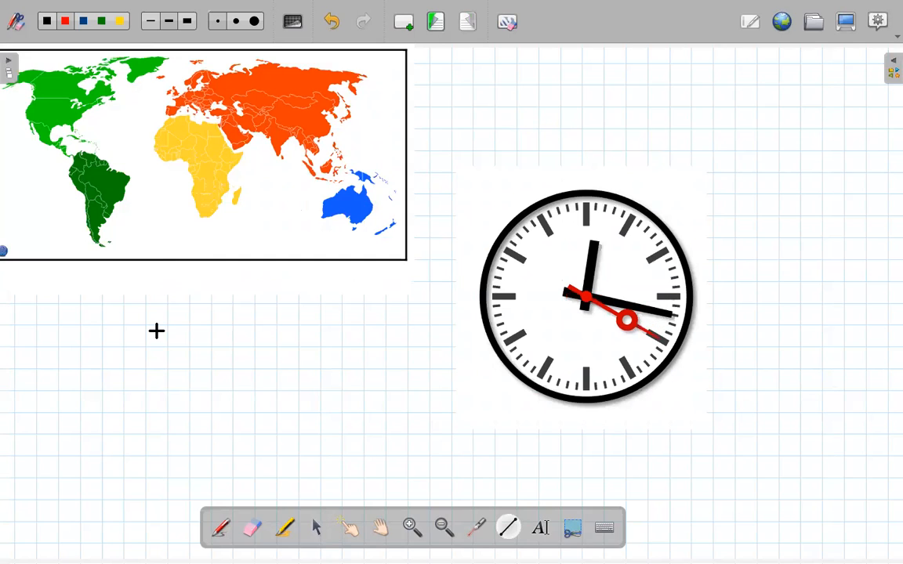
left_click_drag(134, 336, 135, 349)
left_click(220, 527)
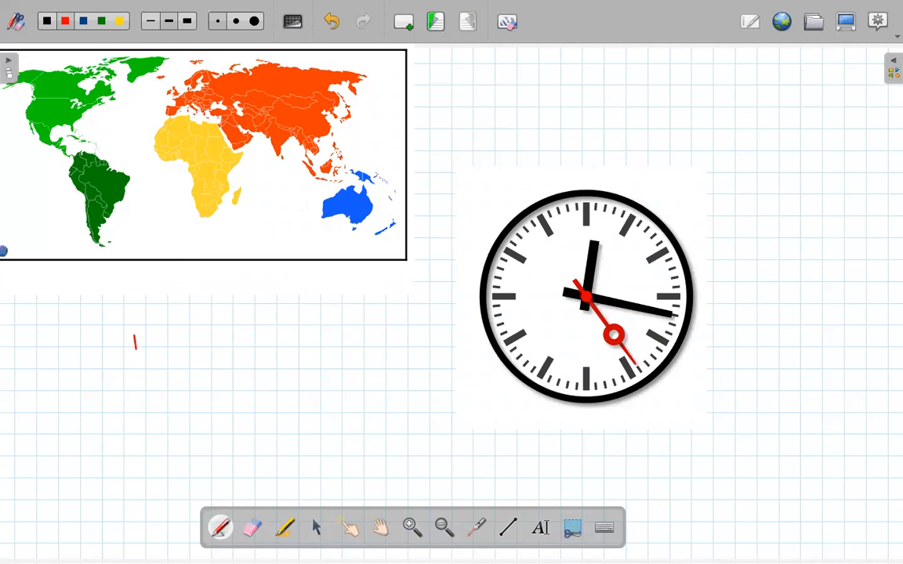
left_click_drag(193, 351, 207, 350)
left_click_drag(200, 350, 200, 371)
left_click_drag(195, 360, 237, 361)
left_click_drag(227, 366, 261, 363)
left_click_drag(276, 361, 292, 360)
left_click_drag(294, 357, 323, 363)
mouse_move(276, 366)
left_mouse_down()
mouse_move(338, 366)
mouse_move(298, 394)
mouse_move(312, 383)
left_mouse_up()
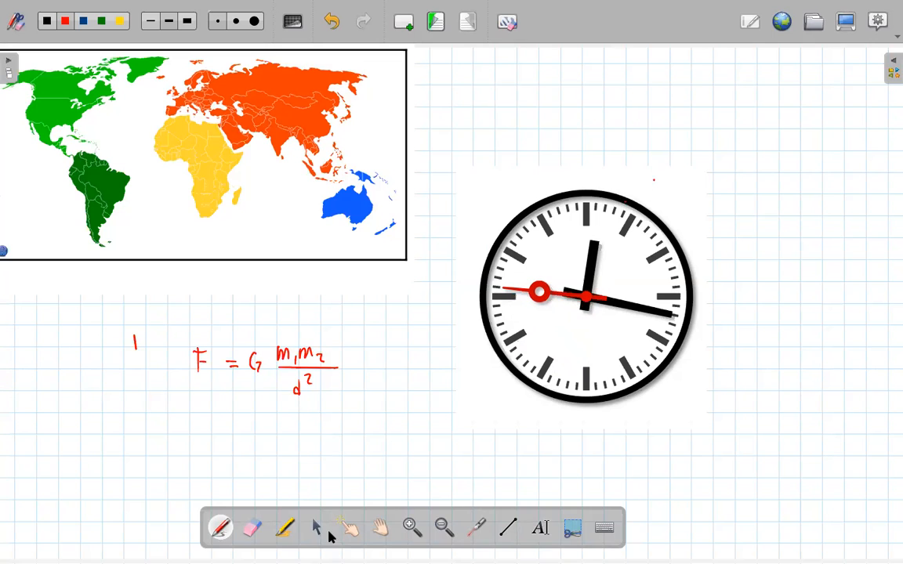
- Delete the clock from the page and switch to the documents view
left_click(682, 219)
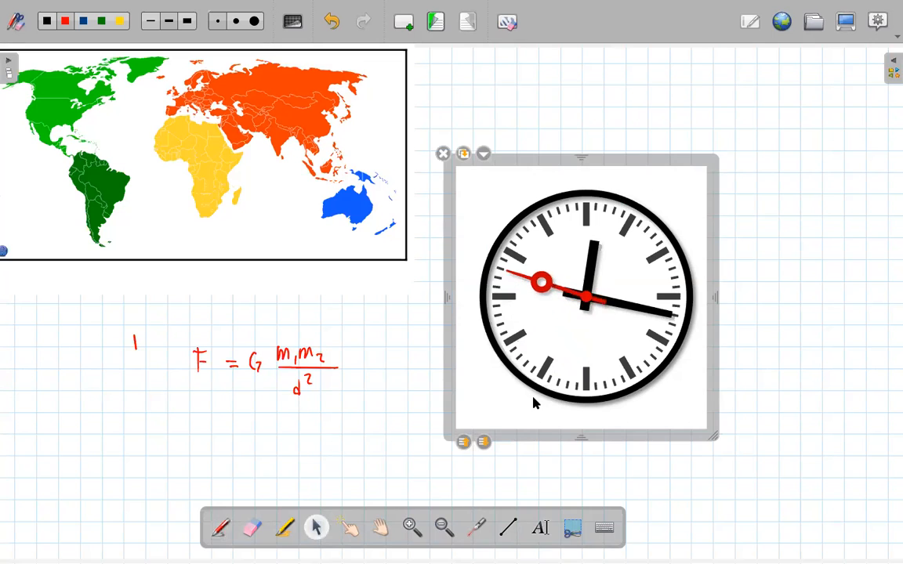
key("Delete")
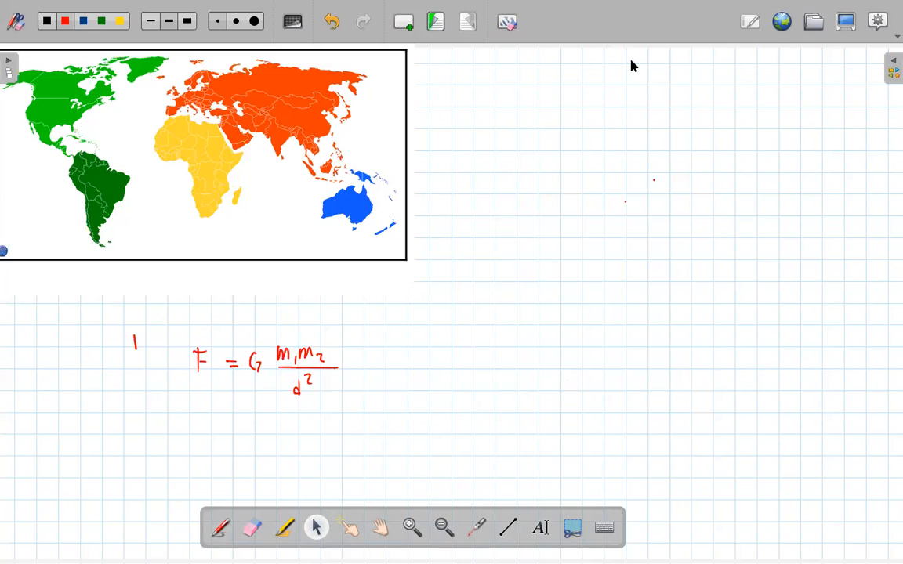
left_click(814, 23)
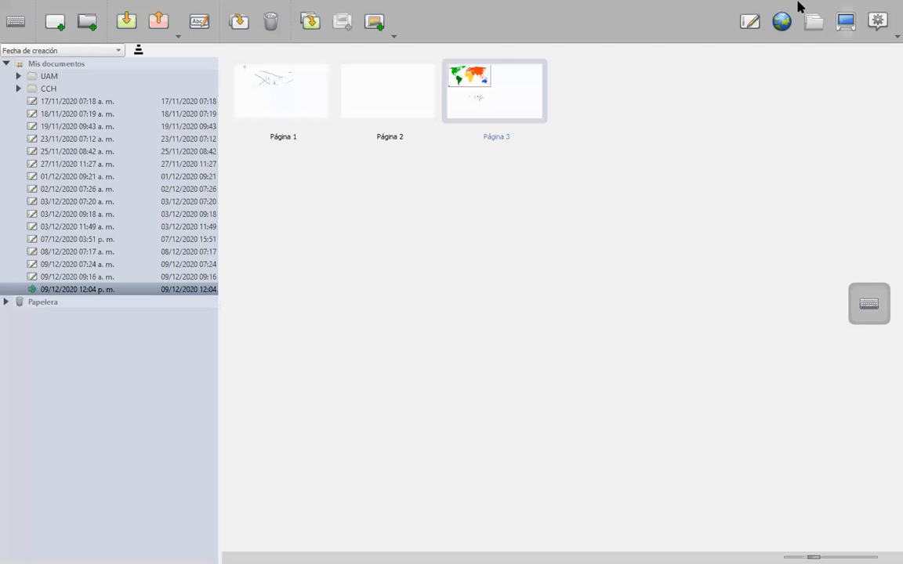
- Examine the program's general options, including page size, preferences, tutorial and Podcast, without choosing any
left_click(750, 31)
left_click(877, 23)
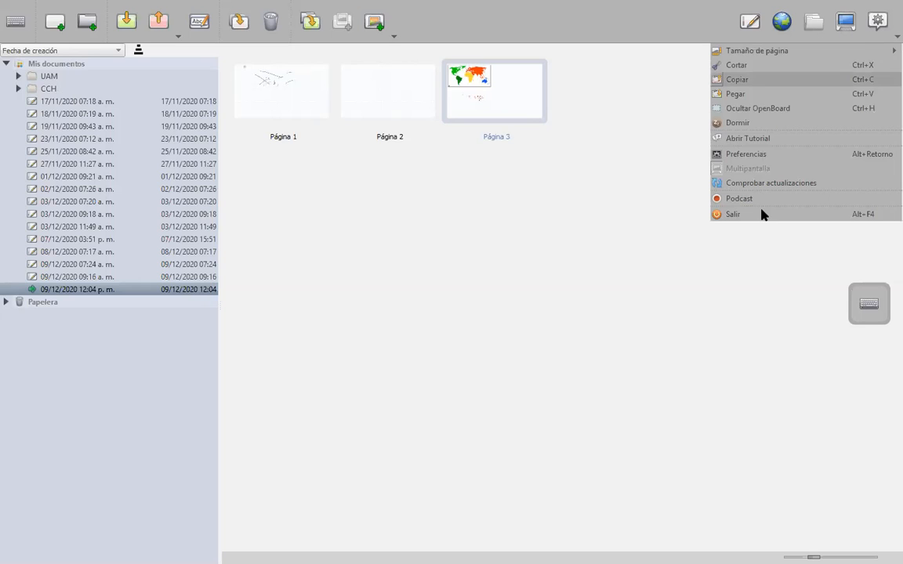
mouse_move(799, 51)
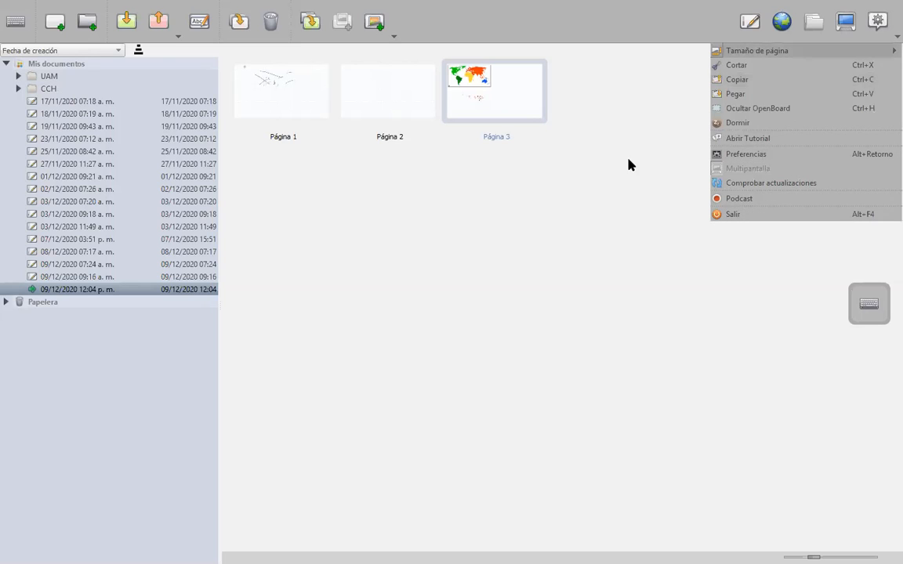
left_click(555, 248)
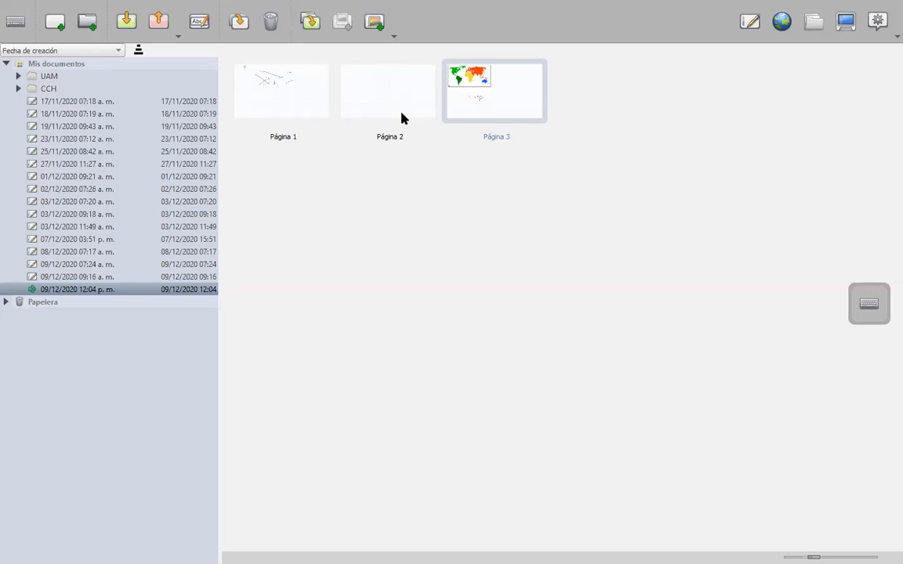
- Examine the dialog for importing compatible files and the document export formats, leaving both without choosing anything
left_click(127, 26)
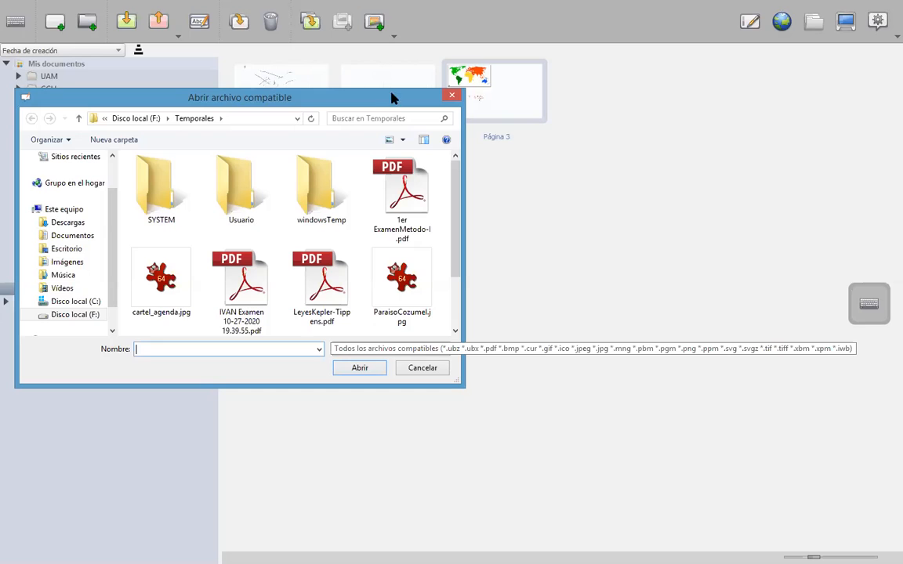
left_click(451, 97)
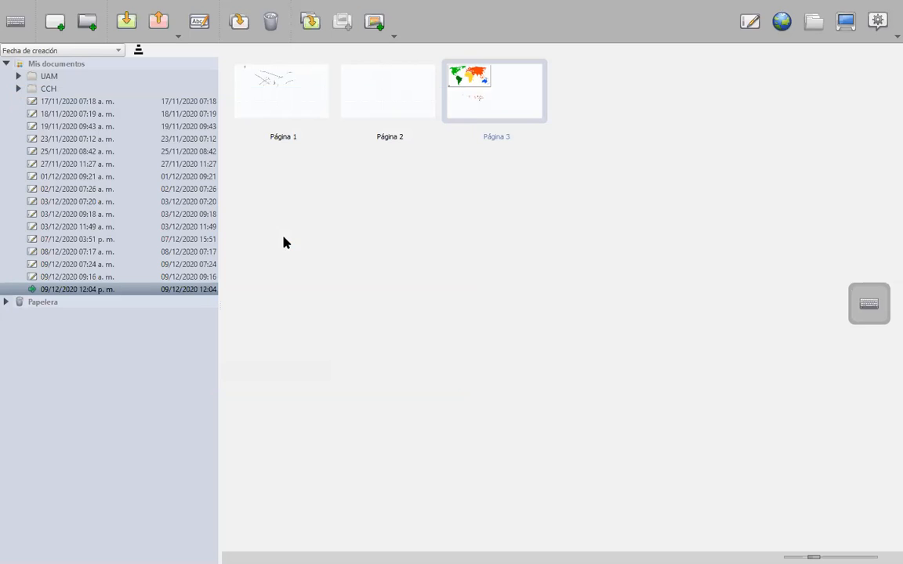
left_click(160, 29)
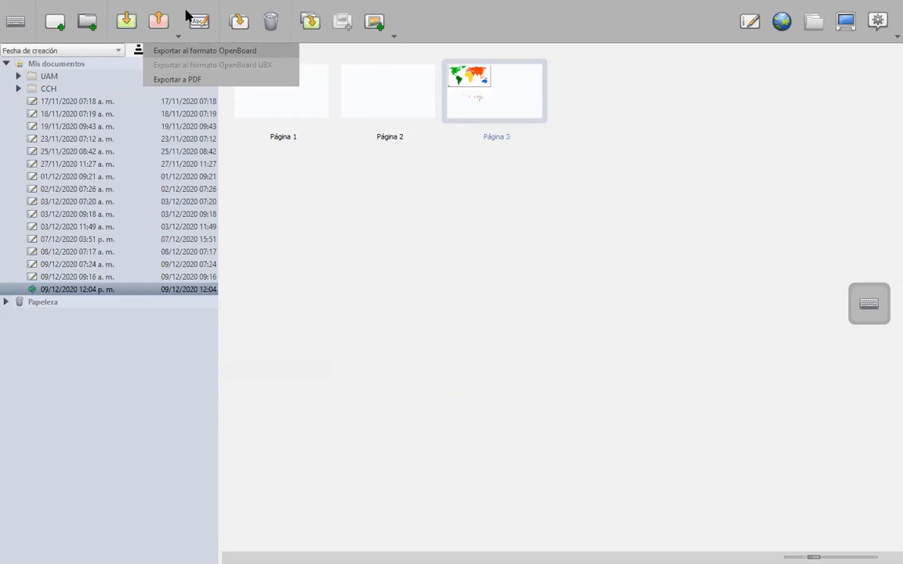
left_click(271, 144)
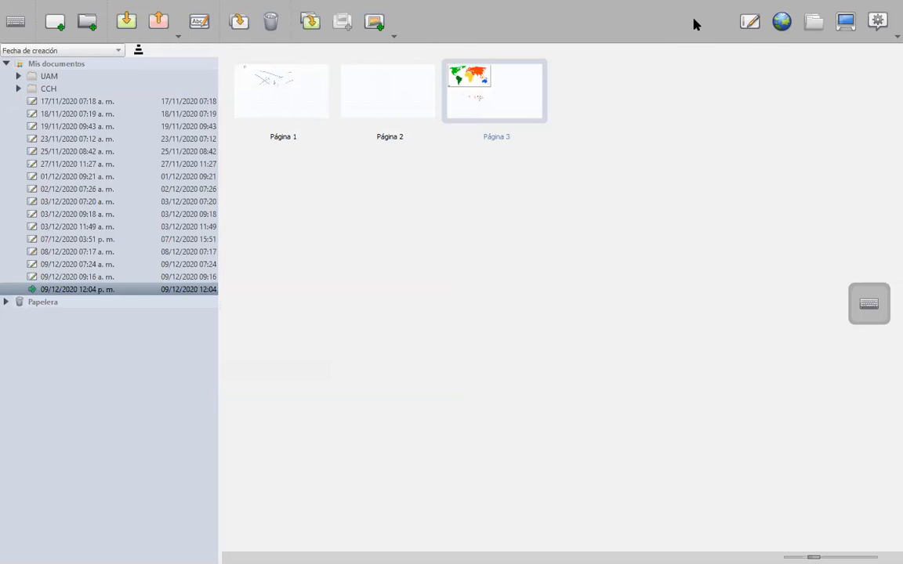
- Search the web for "cch" in the built-in browser and open the Colegio de Ciencias y Humanidades result
left_click(781, 23)
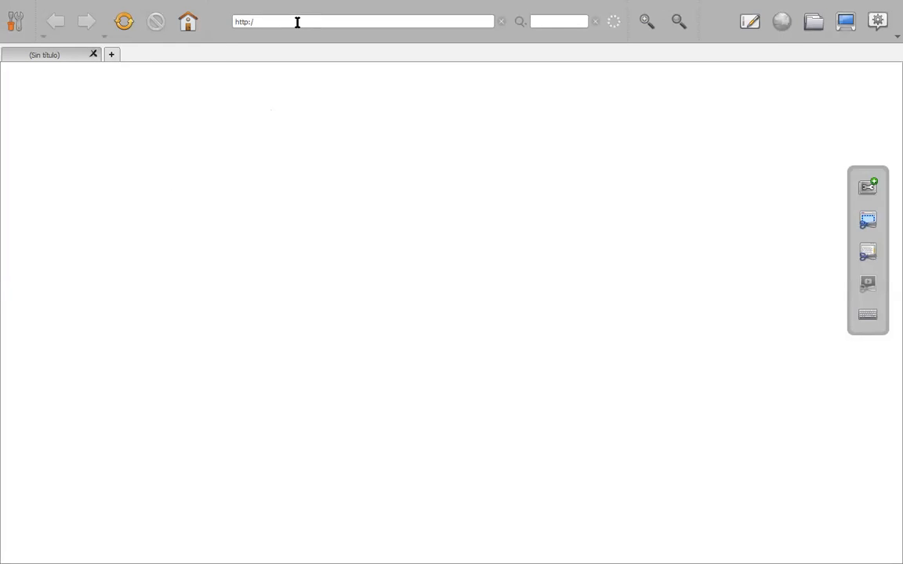
type("/ch")
left_click(562, 25)
type("cch")
key("Return")
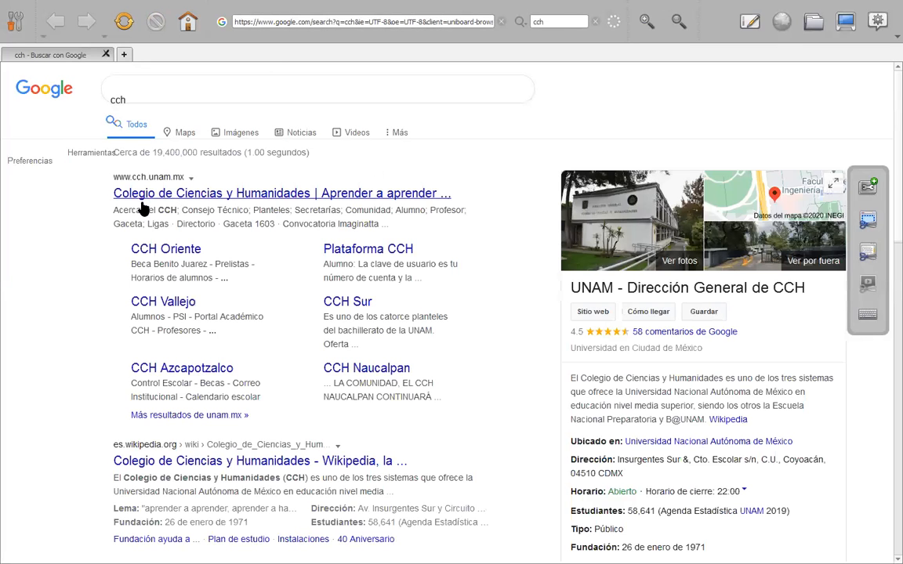
left_click(144, 196)
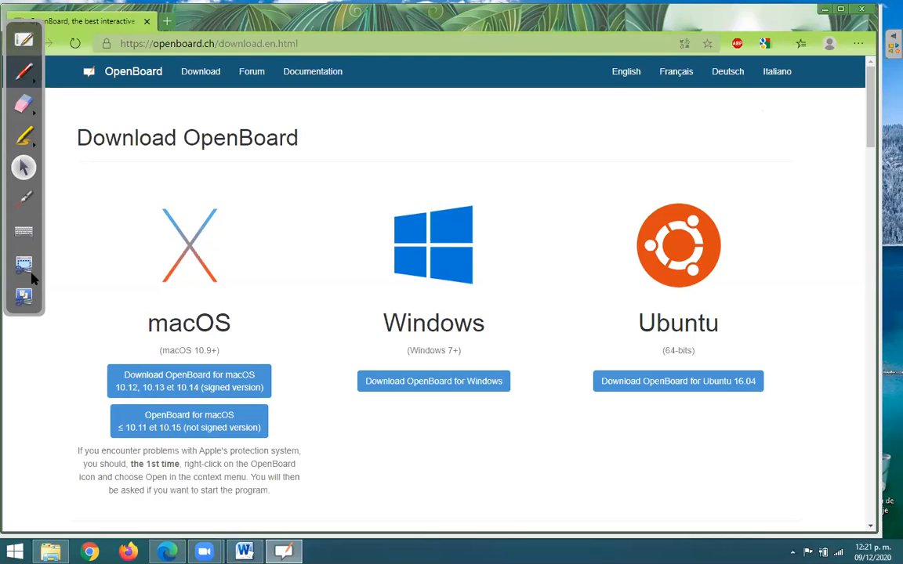
- Move the desktop annotation toolbar across the OpenBoard download page and try its laser pointer and highlighter tools
left_click_drag(265, 248, 853, 396)
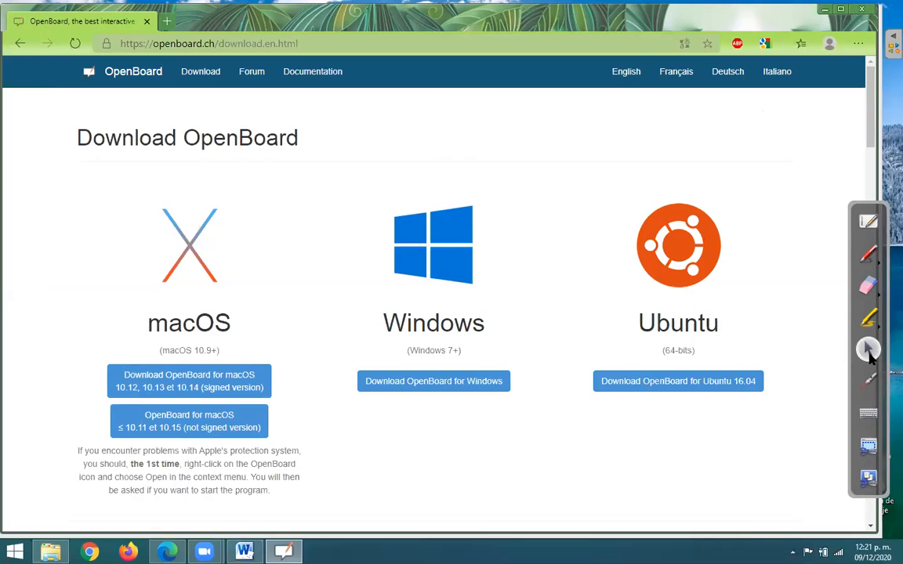
left_click(868, 378)
left_click(867, 318)
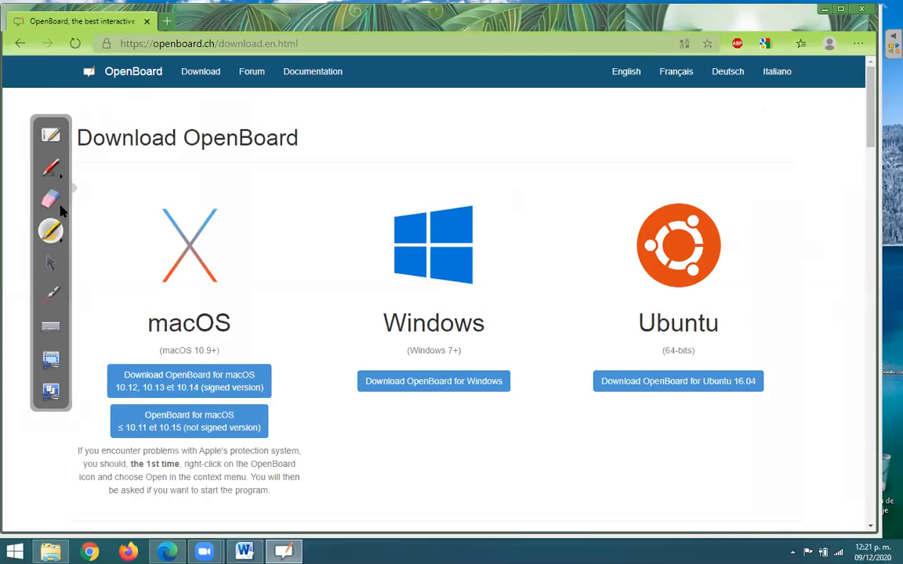
- Circle the Windows logo on the download page with the red pen and draw check marks by the Ubuntu and macOS logos
left_click(50, 165)
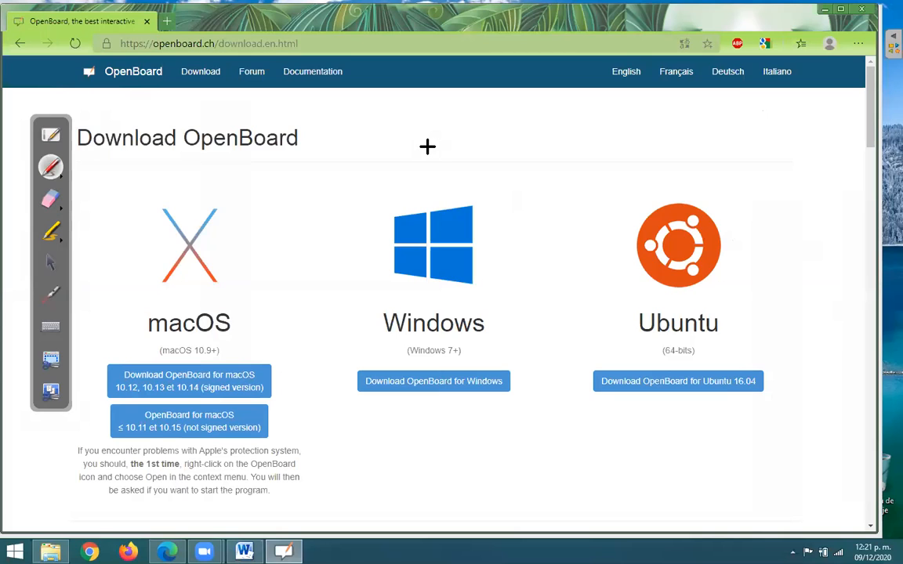
left_click_drag(323, 189, 436, 179)
mouse_move(323, 188)
left_mouse_down()
mouse_move(500, 333)
mouse_move(410, 139)
left_mouse_up()
left_click_drag(752, 191, 840, 185)
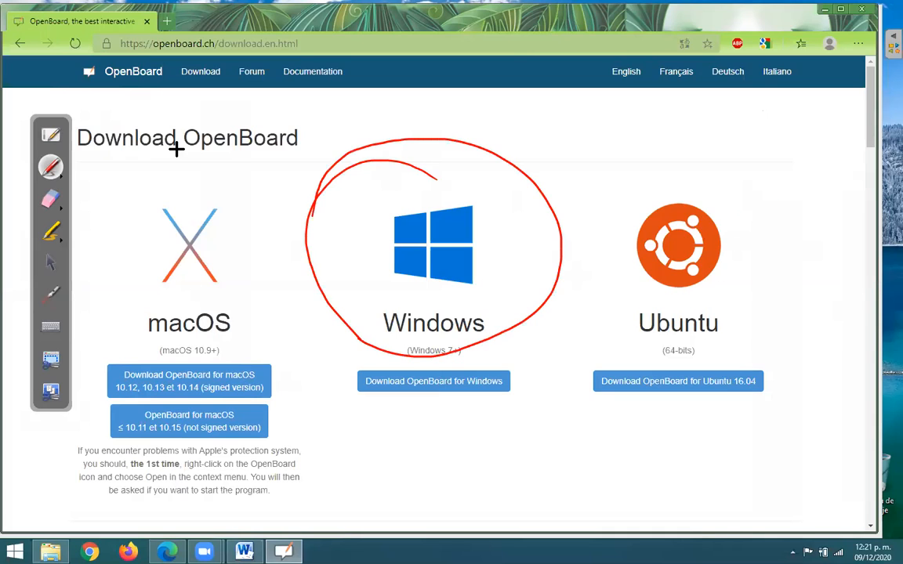
left_click_drag(177, 162, 247, 153)
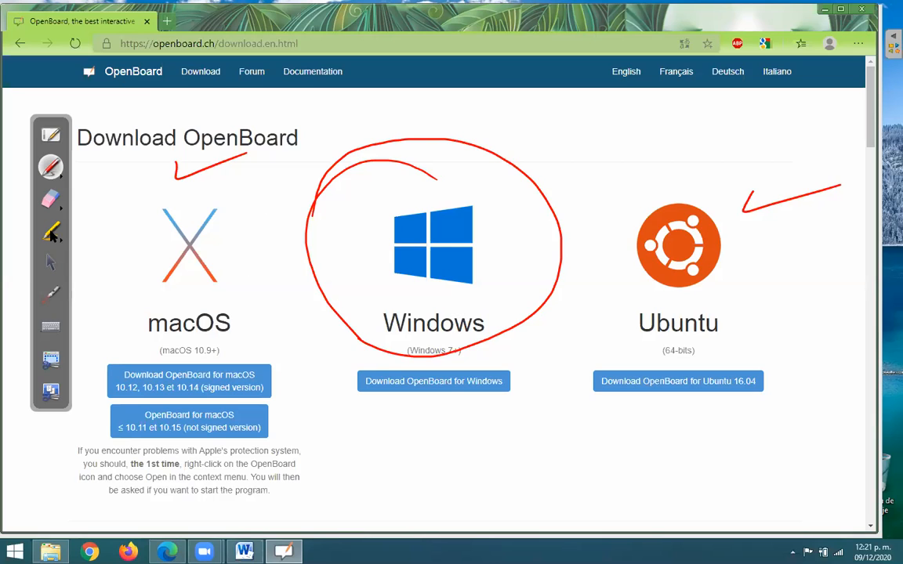
- Highlight a diagonal red stroke across the Windows section up to the Ubuntu logo and switch to the selection tool
key("ctrl+m")
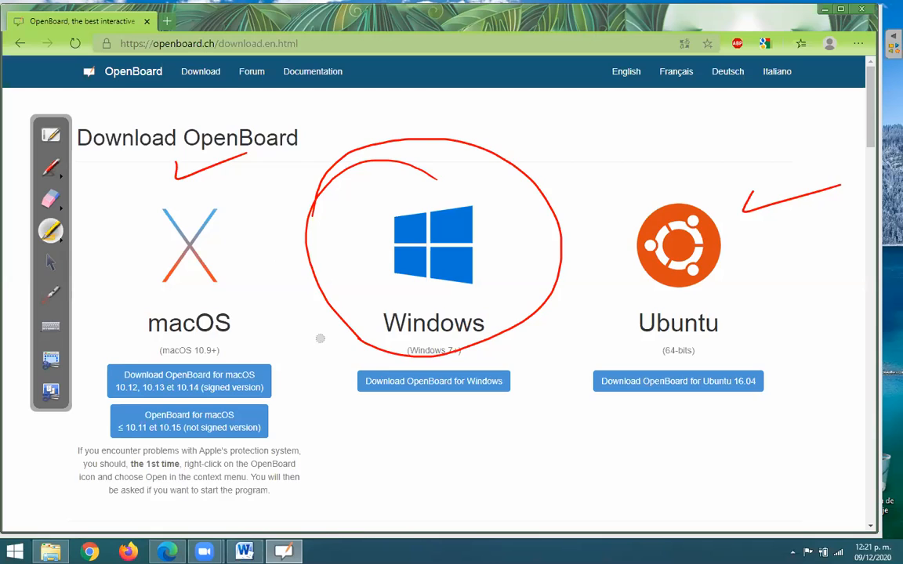
left_click_drag(320, 338, 630, 231)
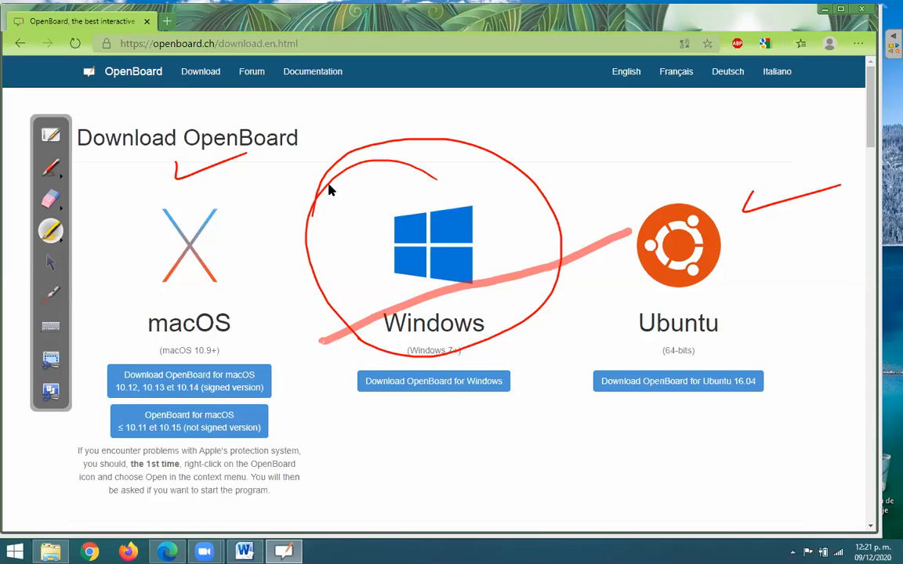
key("ctrl+f")
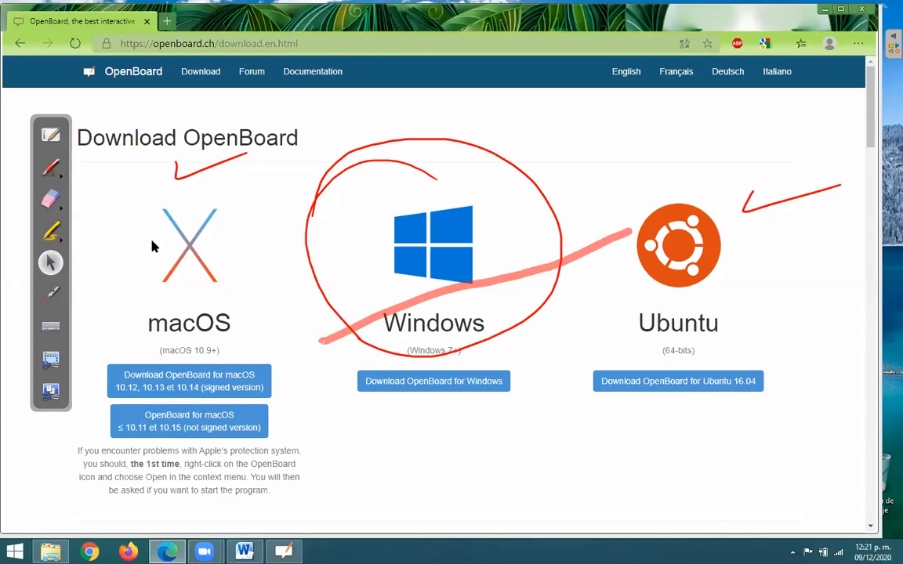
- Erase all pen and highlighter annotations from the desktop at once
key("ctrl+m")
left_click(51, 200)
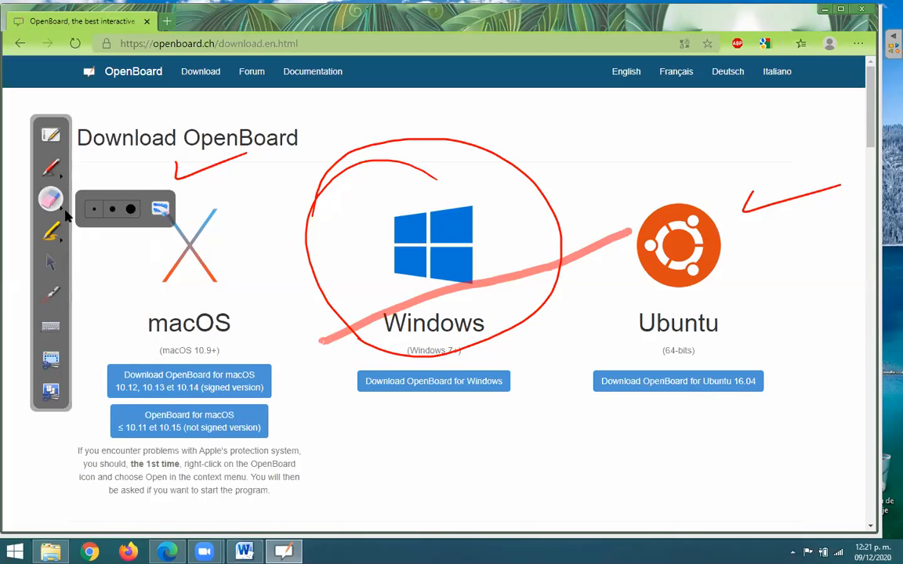
left_click(160, 209)
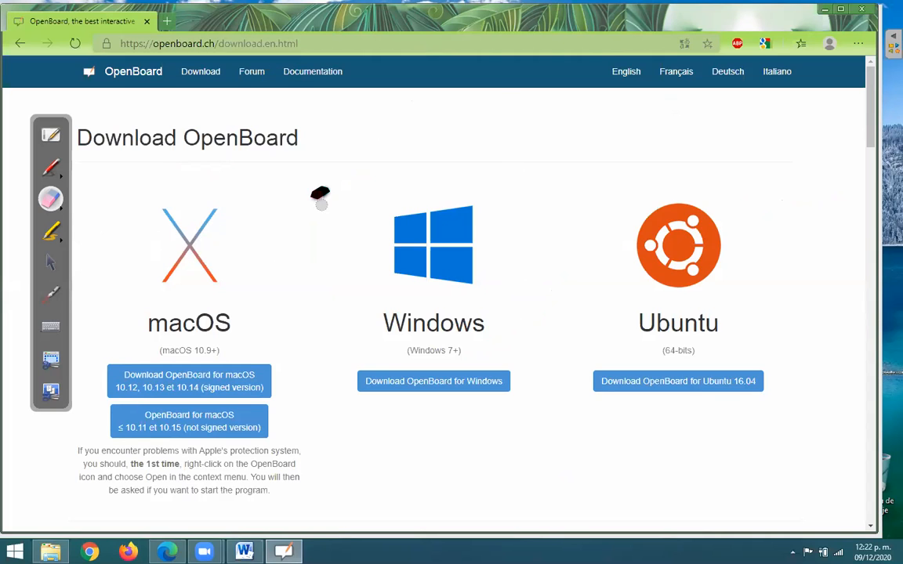
- Try the desktop toolbar's pen, selection and laser pointer tools, and return to the whiteboard page
left_click(49, 169)
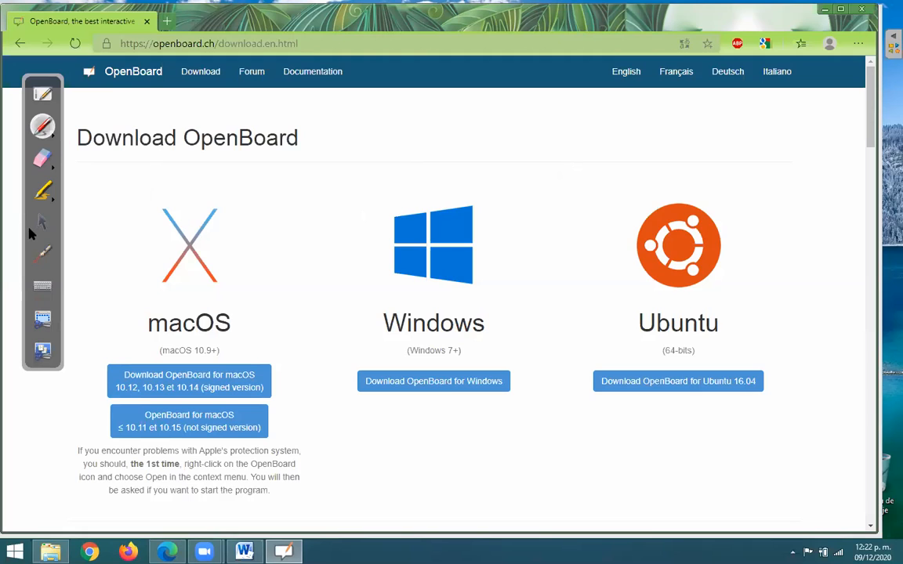
left_click(37, 222)
left_click(39, 252)
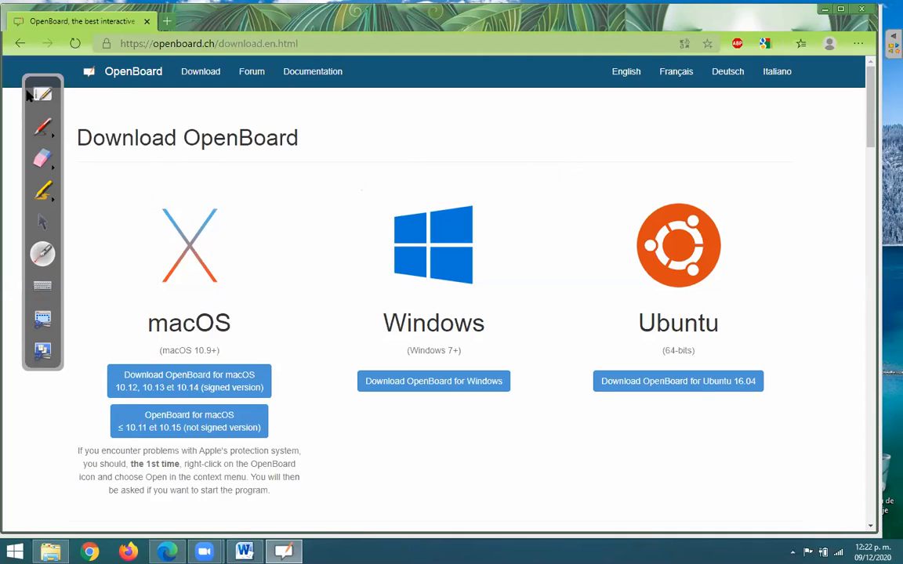
left_click(39, 126)
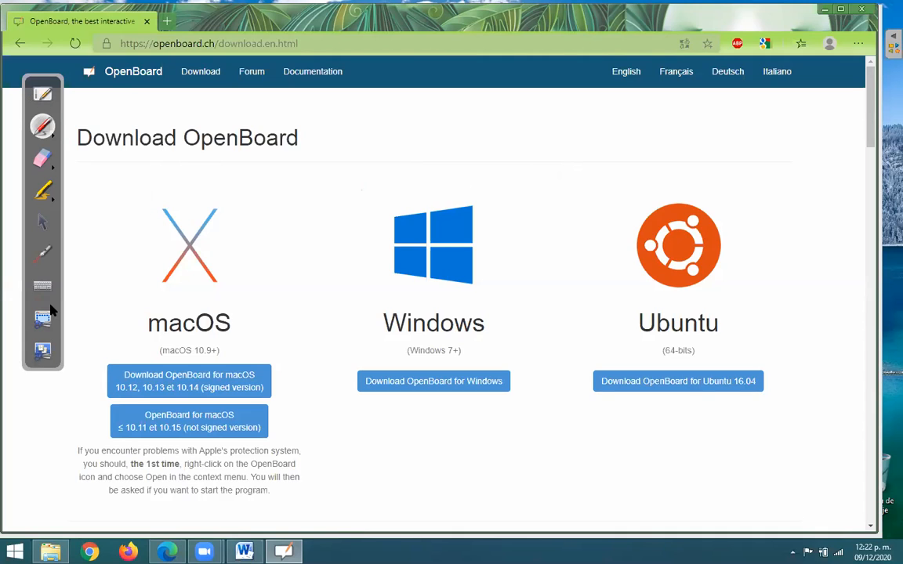
left_click(43, 94)
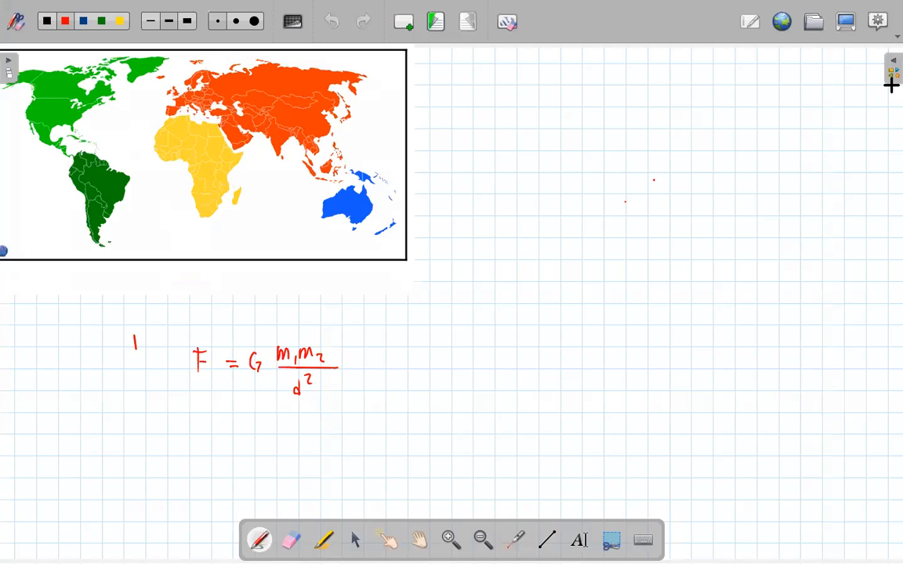
- Show the Podcast recorder on the whiteboard and hide it again
left_click(876, 28)
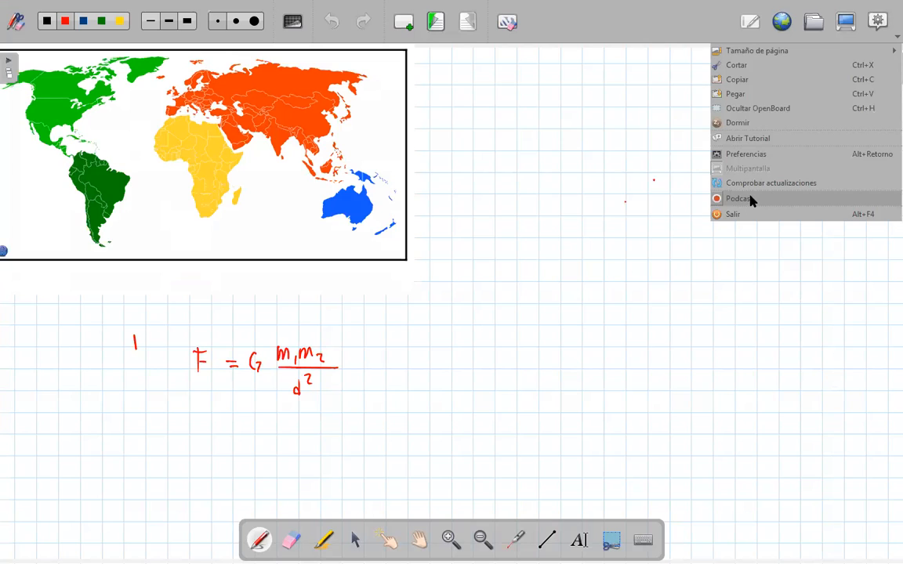
left_click(750, 199)
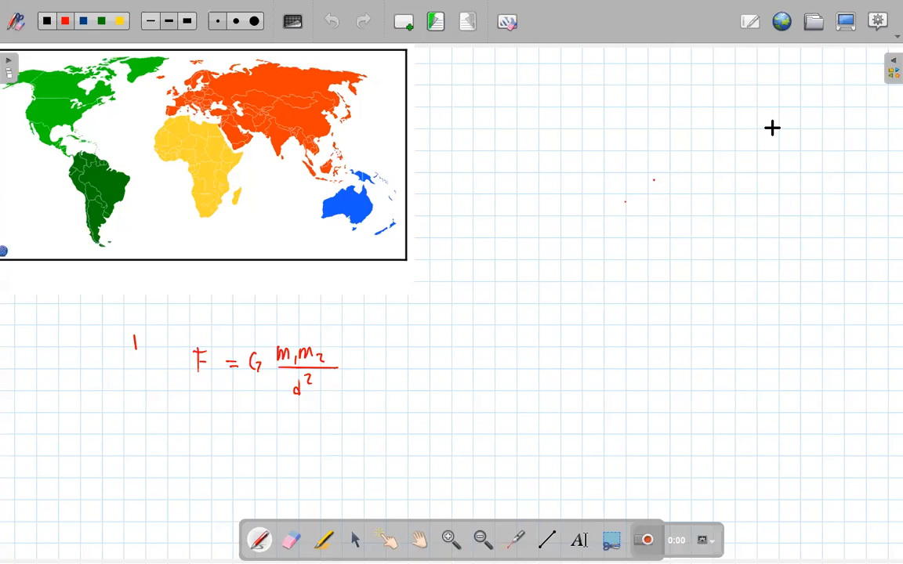
left_click(876, 35)
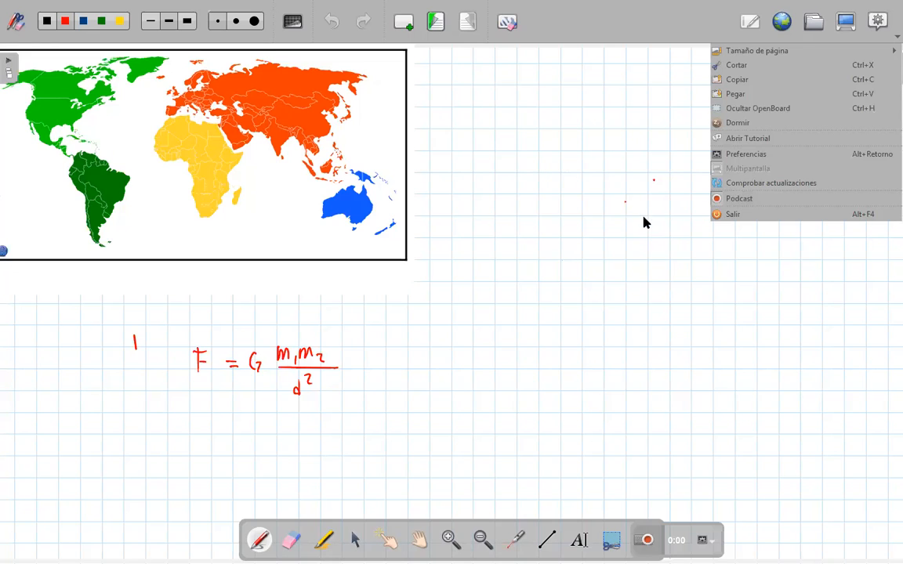
left_click(746, 200)
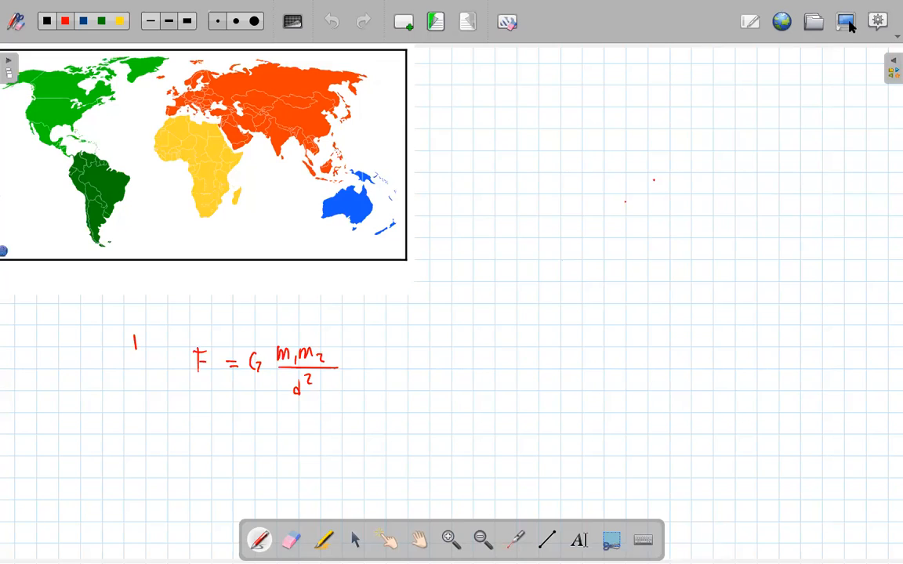
- Show the Podcast recorder, move it to the blank area right of the map and circle it in red
left_click(35, 85)
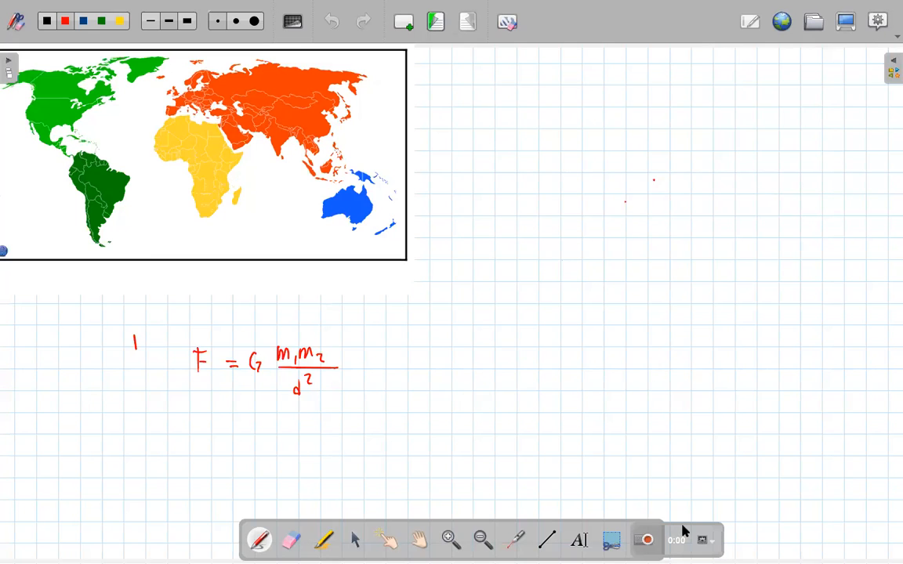
left_click_drag(682, 531, 589, 268)
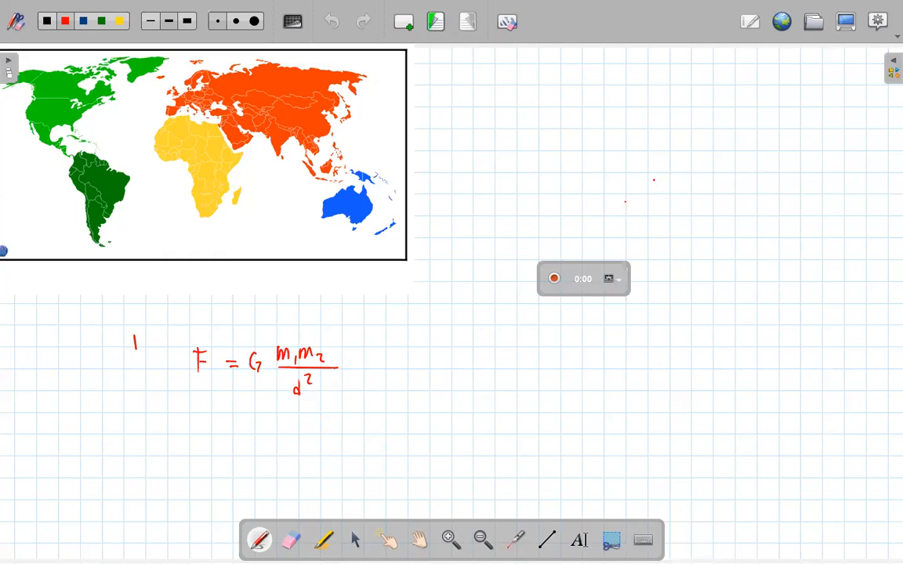
left_click_drag(600, 200, 657, 301)
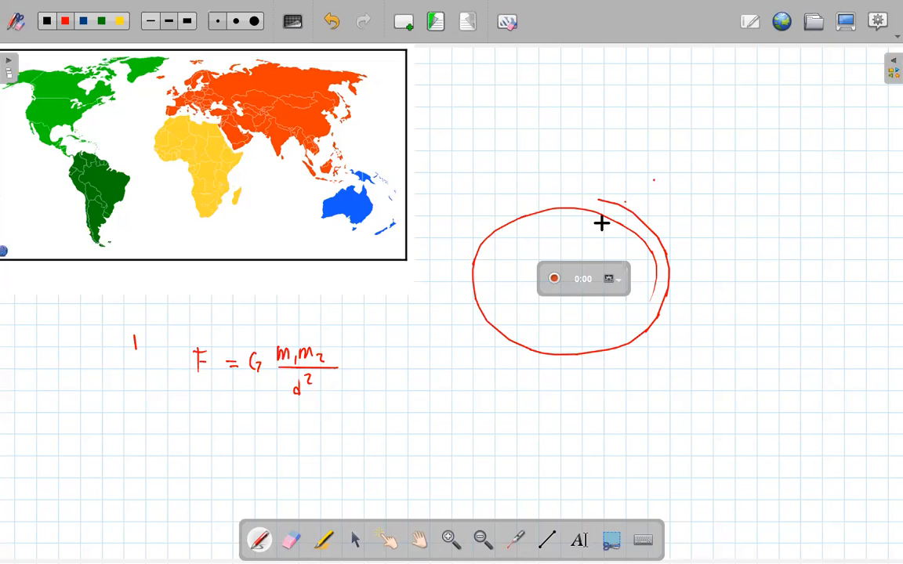
- Open the library and examine its movie, image and audio folders, returning to the library's home
left_click(893, 71)
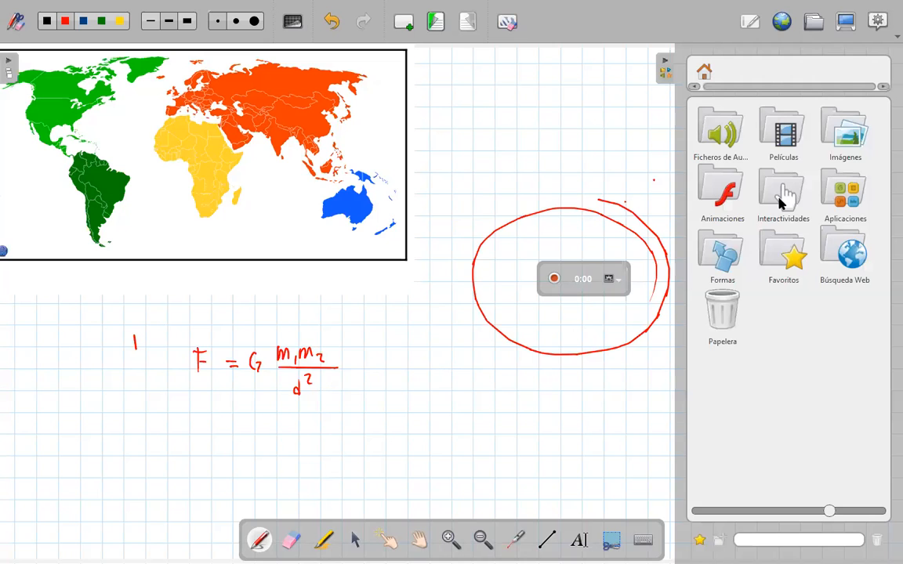
left_click(783, 135)
left_click(705, 72)
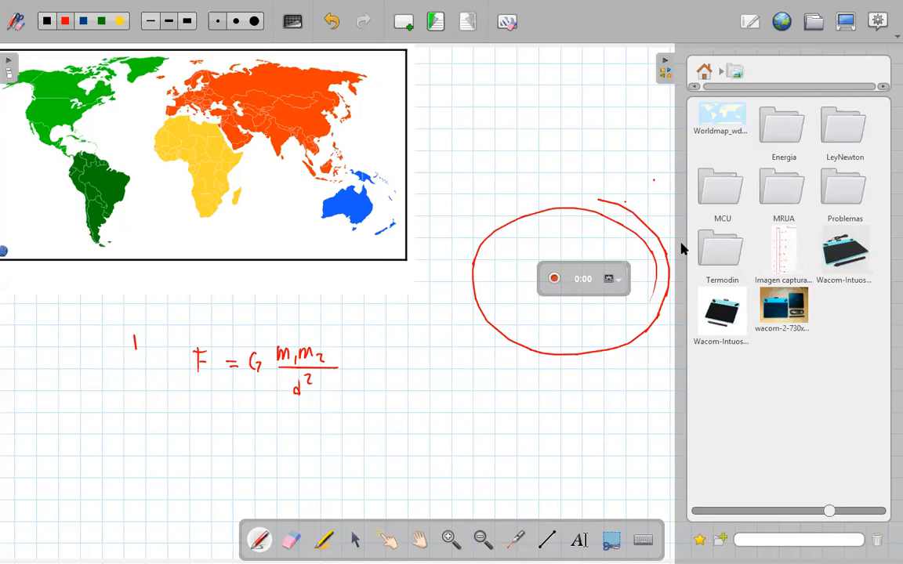
left_click(727, 137)
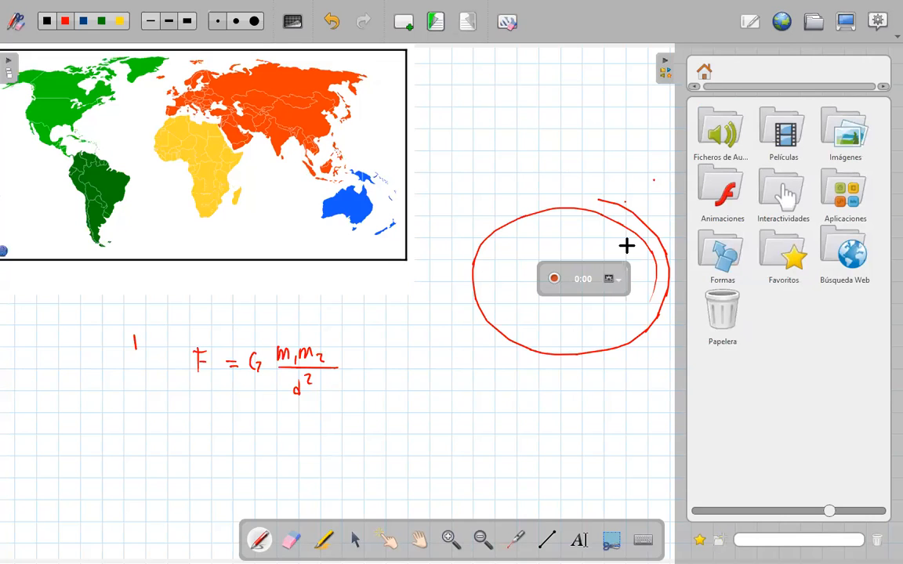
left_click(704, 72)
- Undo the red circle around the recorder and handwrite "Hola" in red to the right of the formula
left_click(331, 22)
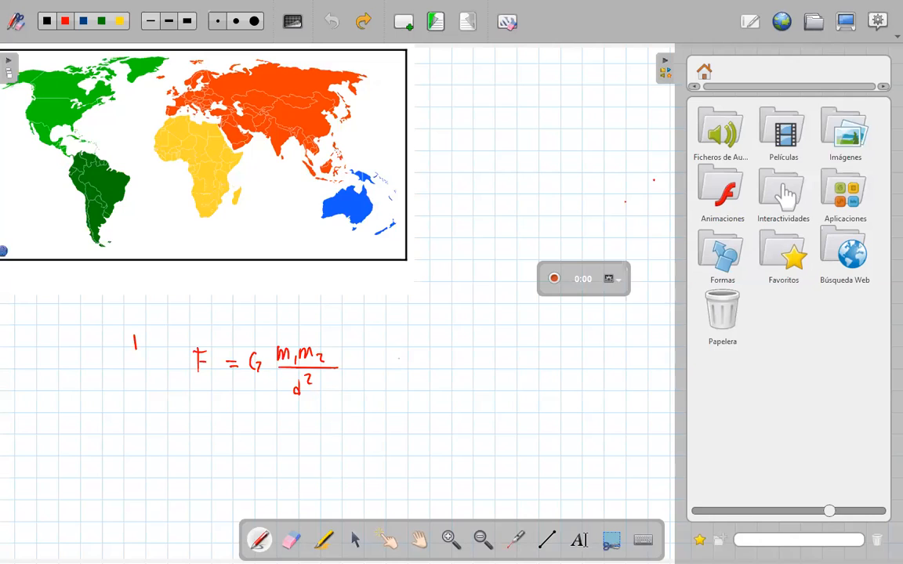
left_click_drag(410, 342, 404, 374)
left_click_drag(406, 359, 420, 358)
mouse_move(423, 343)
left_mouse_down()
mouse_move(415, 379)
mouse_move(427, 359)
mouse_move(433, 375)
mouse_move(453, 372)
left_mouse_up()
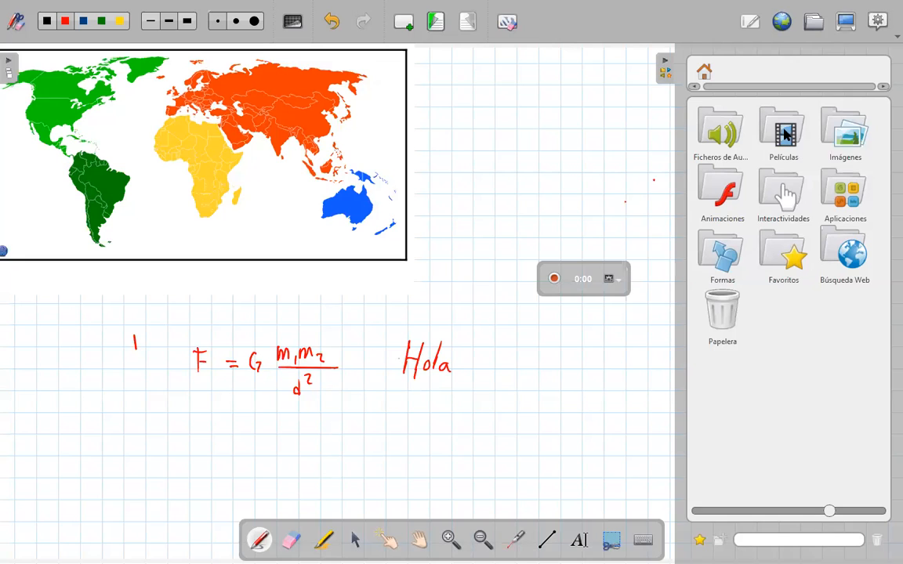
- Insert the blue Wacom Intuos tablet picture from the library's Imágenes folder and move it over the word "Hola" behind the recorder
left_click(844, 135)
double_click(845, 135)
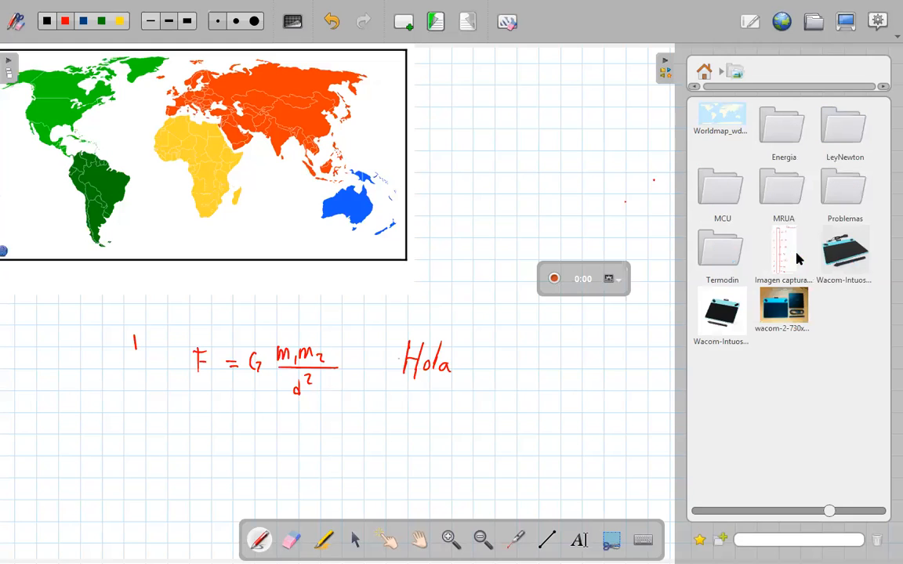
left_click_drag(844, 251, 228, 367)
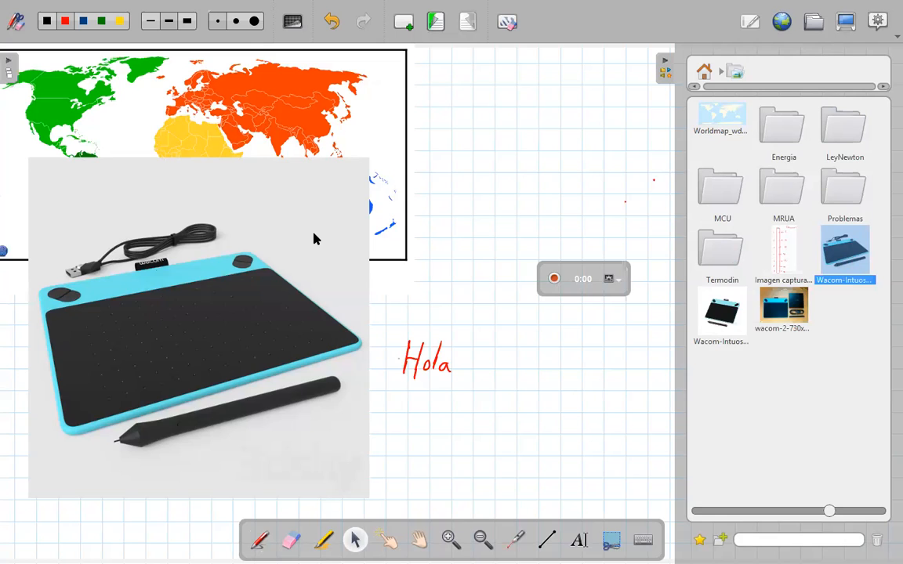
left_click_drag(313, 239, 367, 259)
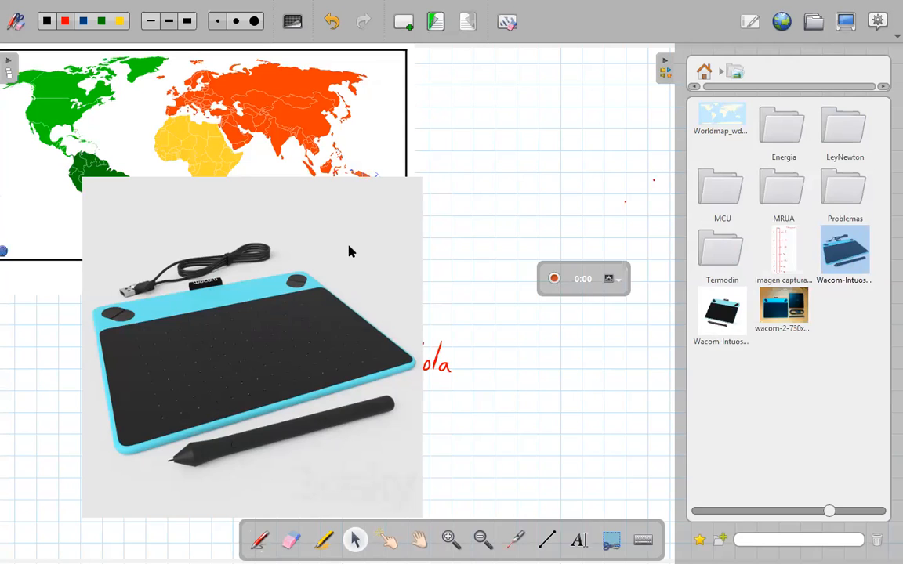
left_click_drag(376, 357, 370, 379)
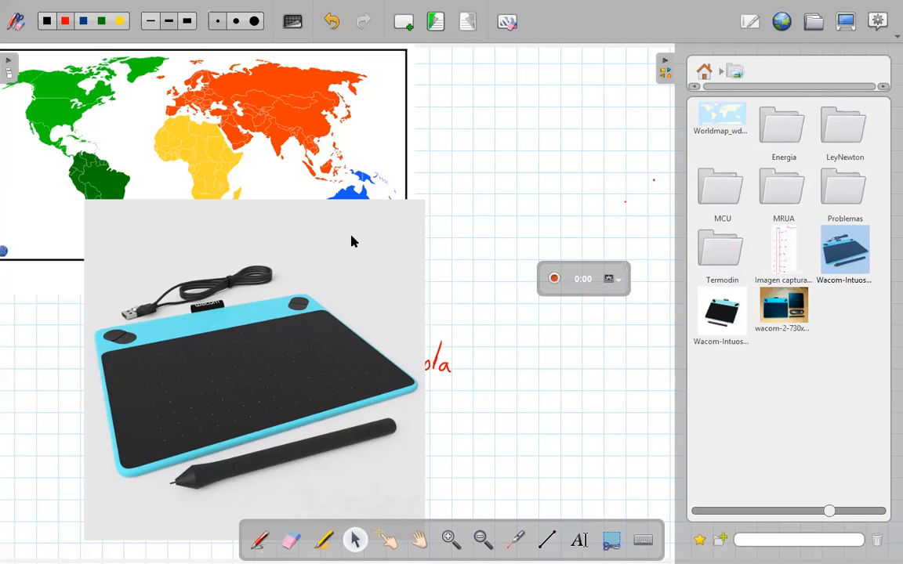
left_click_drag(413, 251, 407, 224)
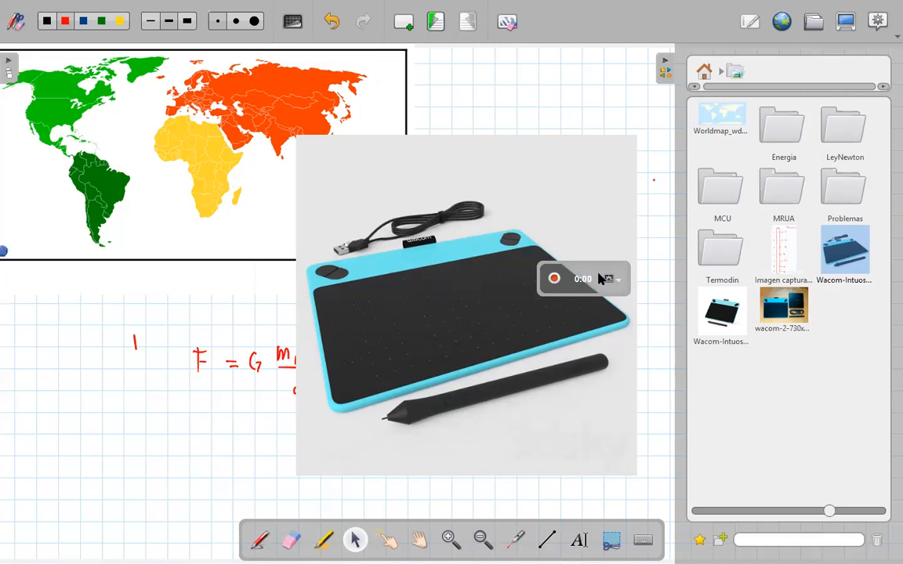
- Examine the Podcast recorder's audio input, video size and publishing options, and collapse the library to free the board
left_click(616, 285)
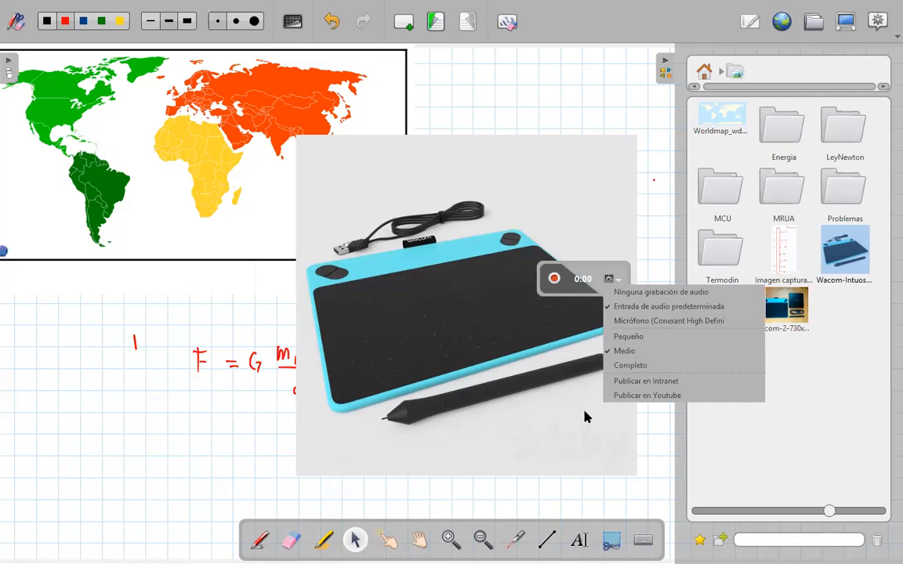
left_click(580, 421)
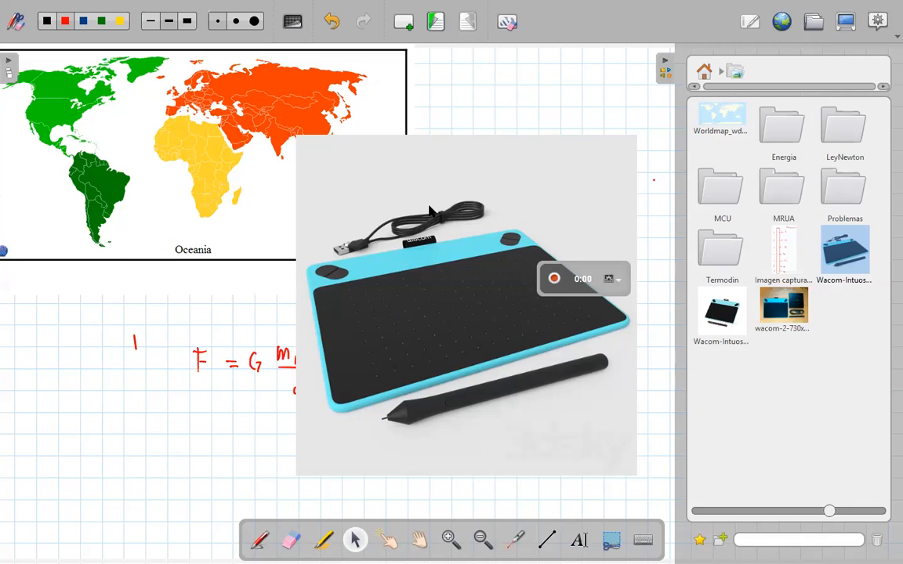
left_click(664, 69)
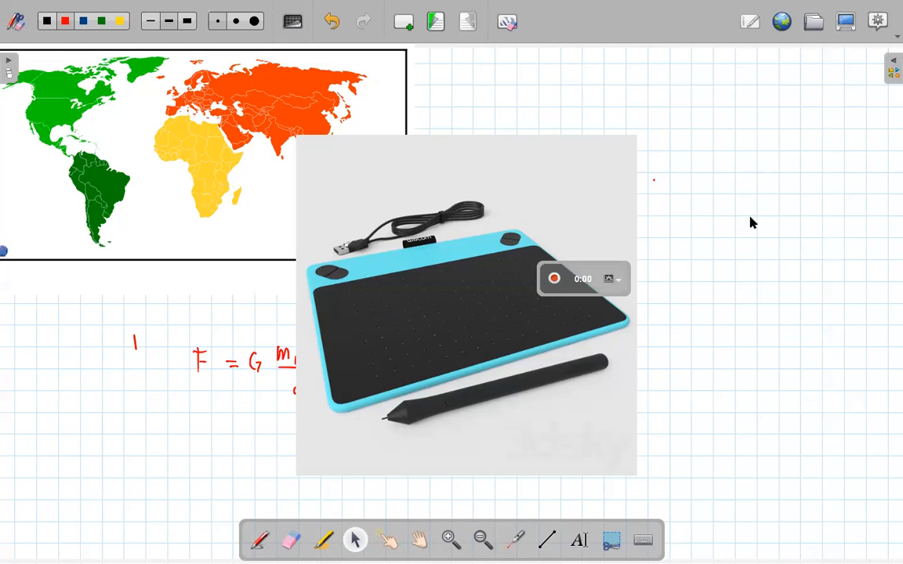
- Review the application's main menu and move the Wacom tablet picture up and to the right, clear of the handwritten formula
left_click(883, 35)
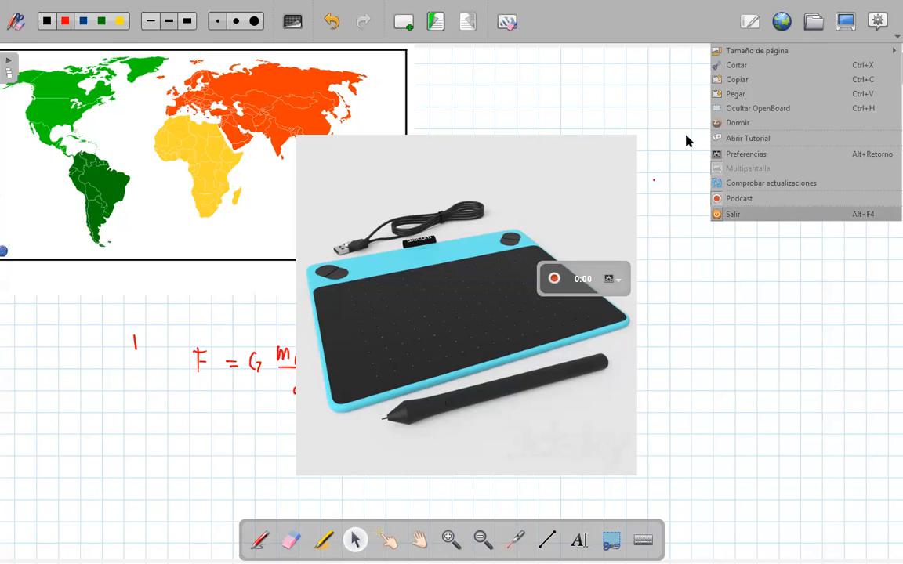
left_click(531, 79)
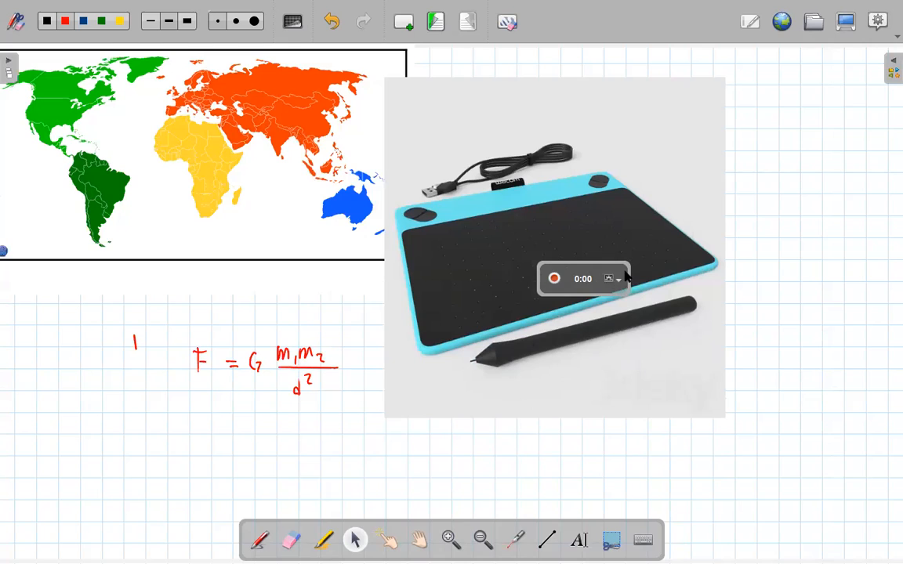
- Show the main menu with the Podcast entry again and switch to the OpenBoard website in Microsoft Edge
left_click(883, 38)
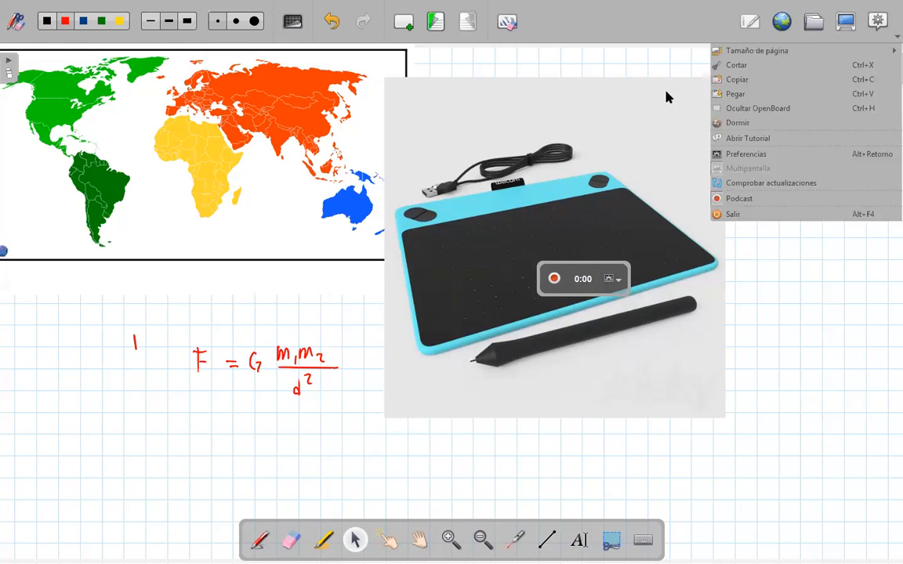
key("alt+Tab")
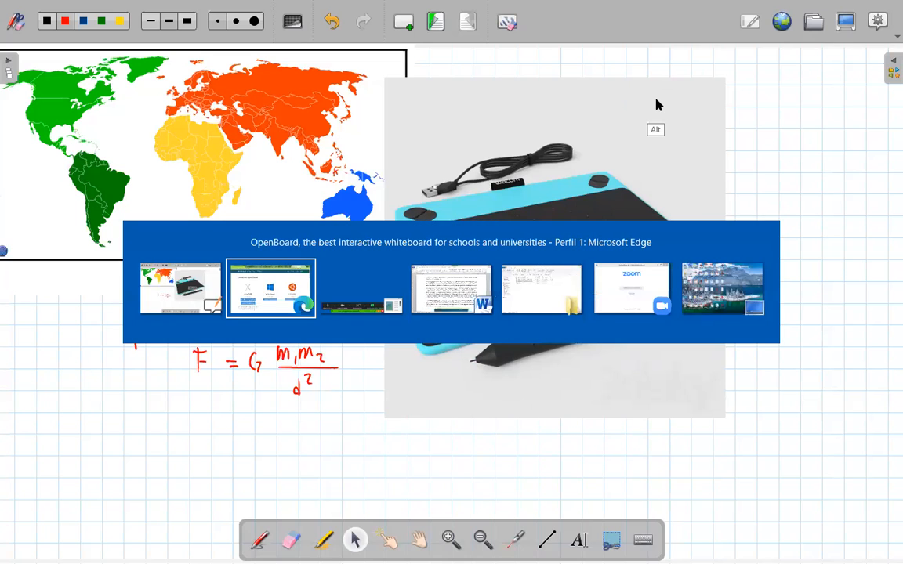